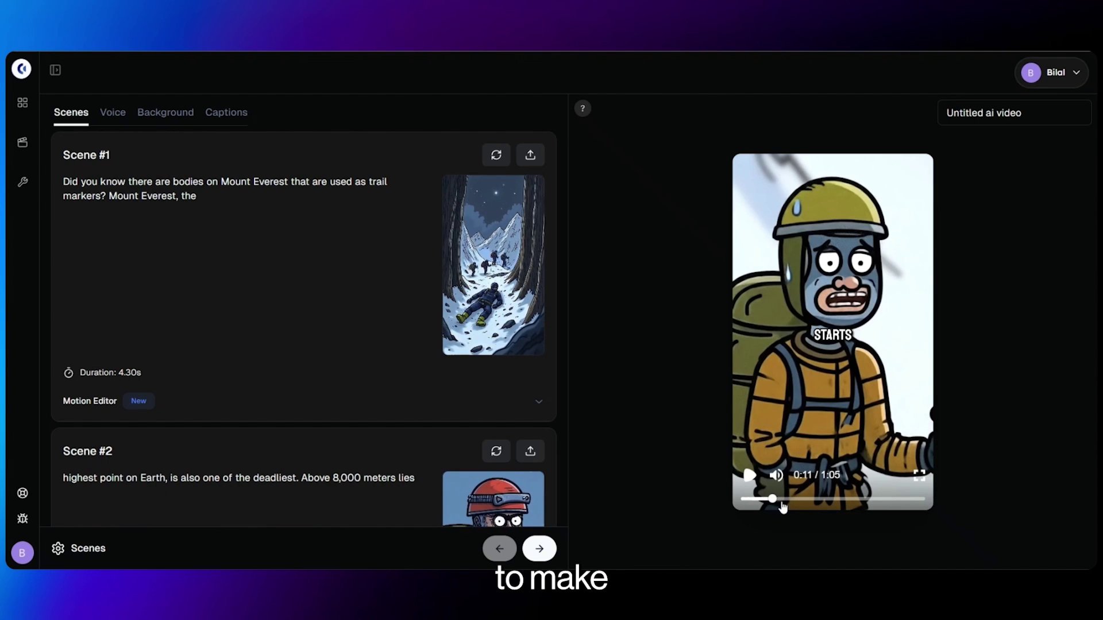
# Review the preview from the DEADLIEST caption through Scene #1 and Scene #2.
pyautogui.click(760, 499)
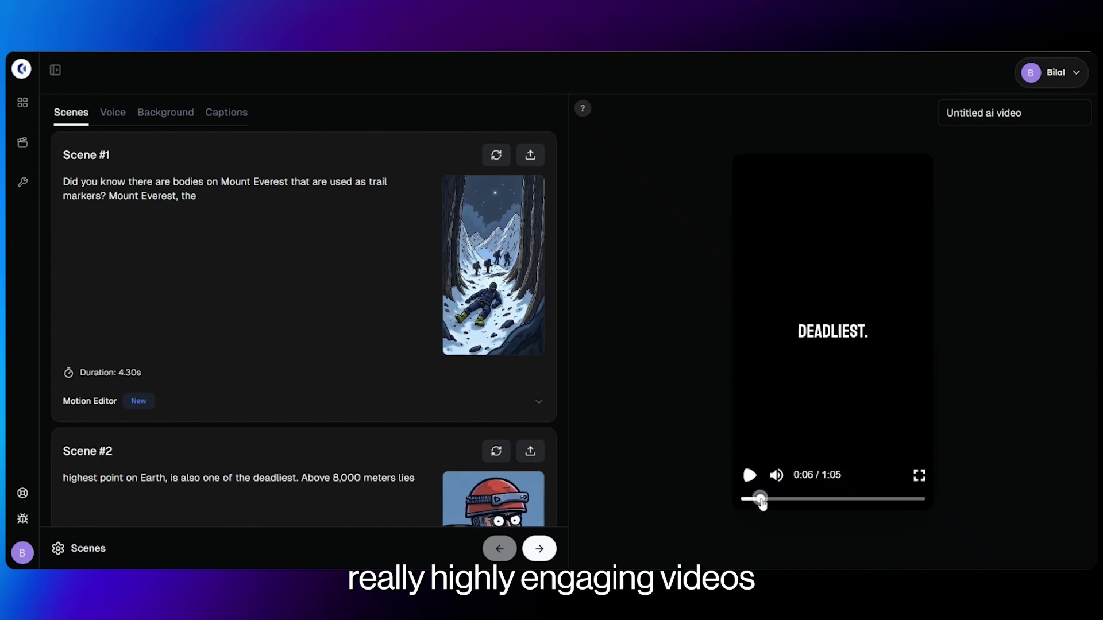
pyautogui.click(745, 499)
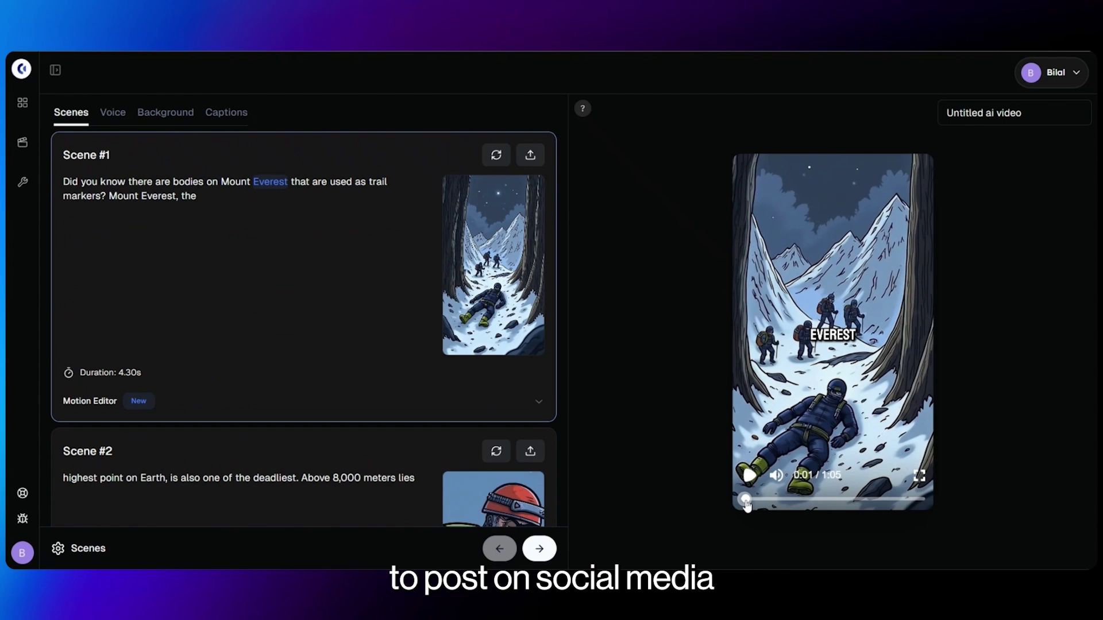
pyautogui.click(758, 499)
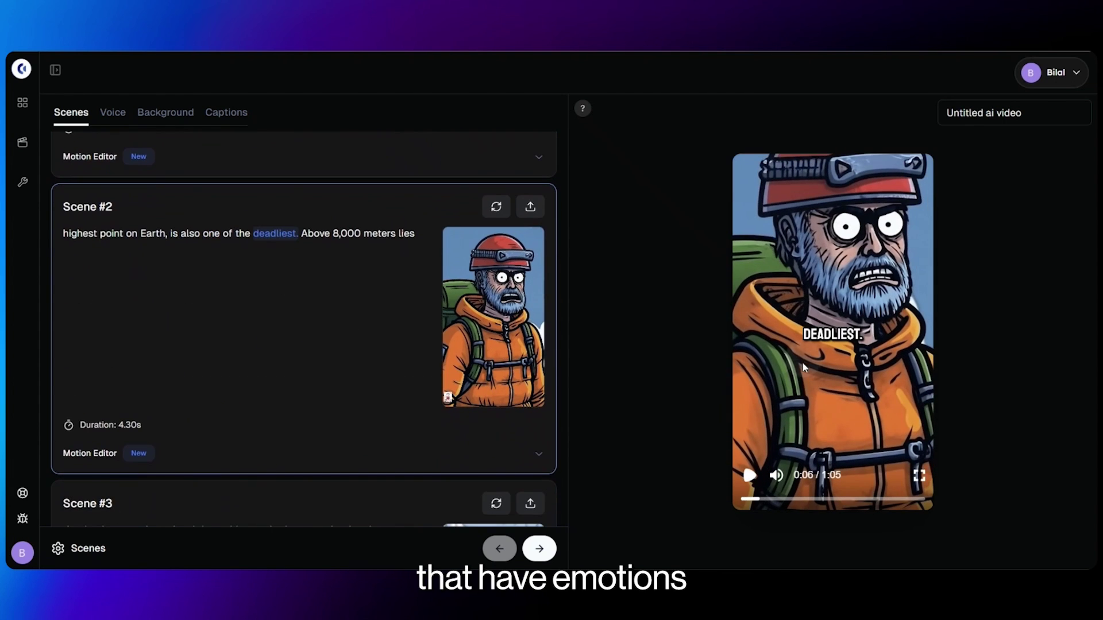
pyautogui.click(750, 475)
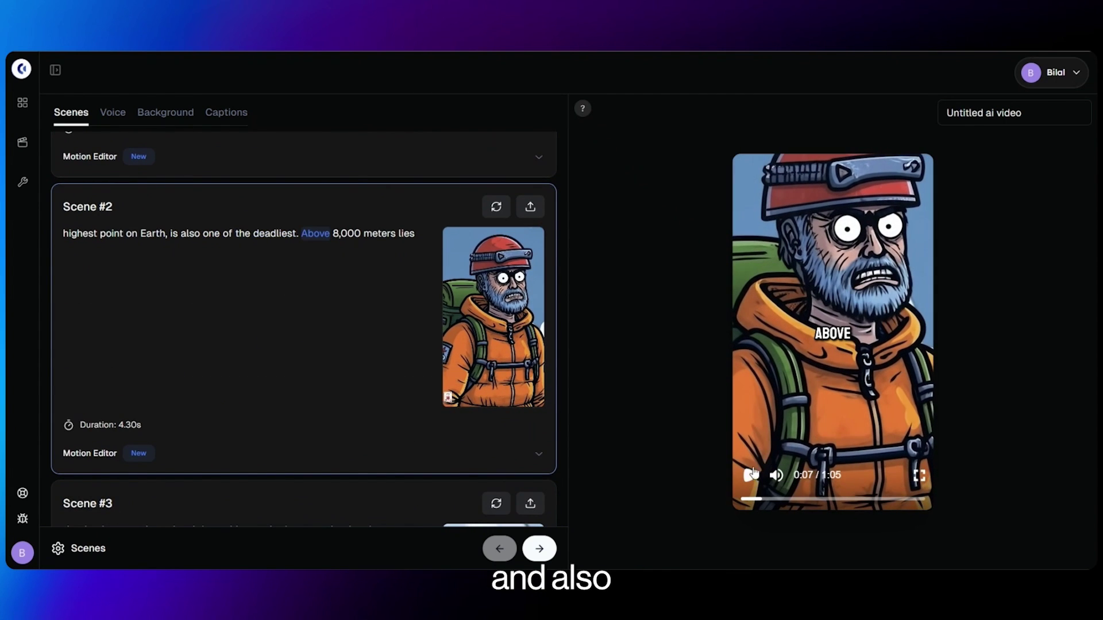
pyautogui.click(751, 475)
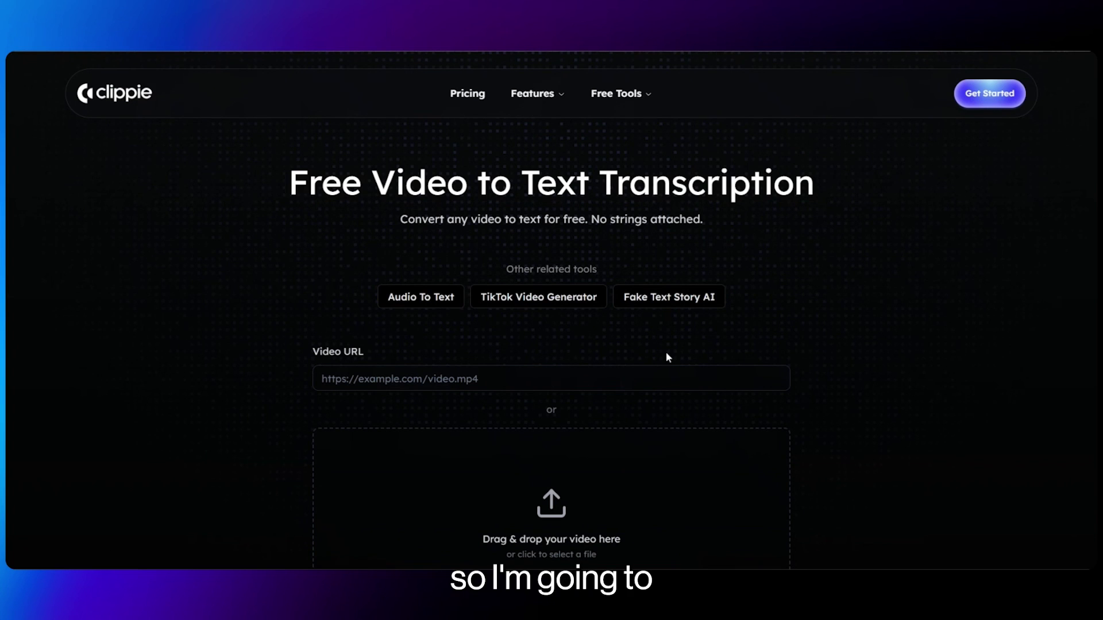
# Transcribe Download (2).mp4 with Video to Text and copy the Everest transcript.
pyautogui.scroll(-3, 591, 408)
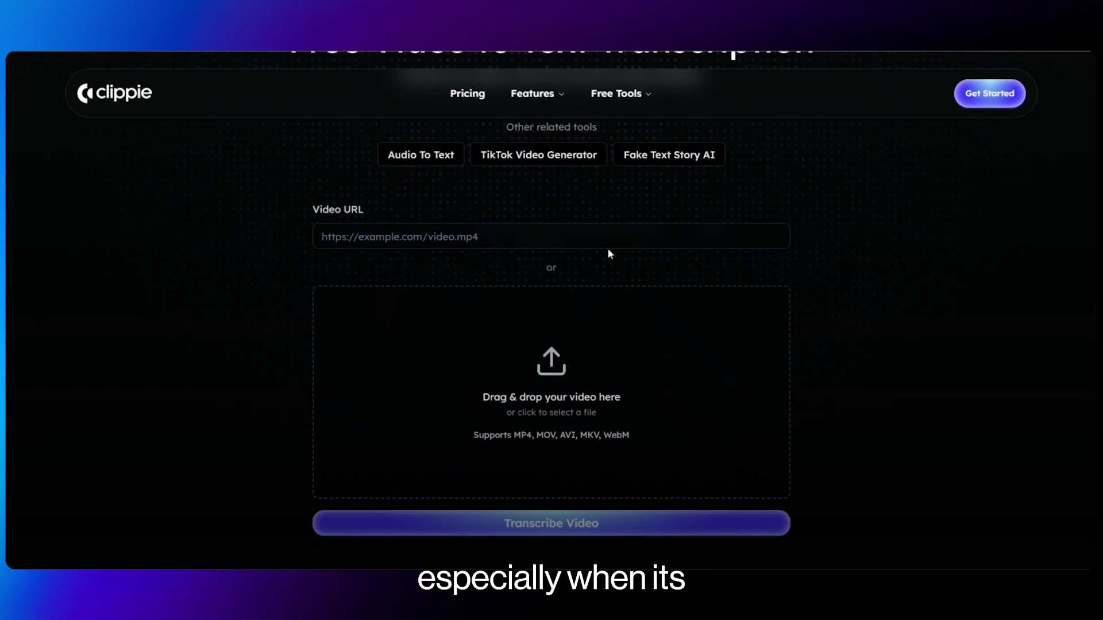
pyautogui.click(583, 347)
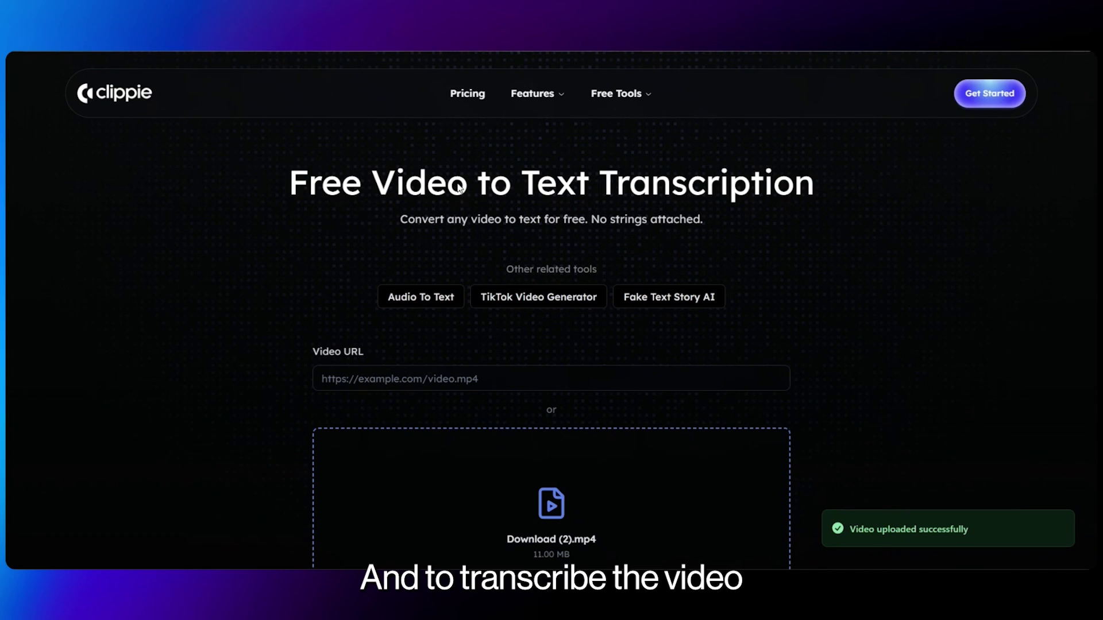
pyautogui.scroll(-6, 382, 278)
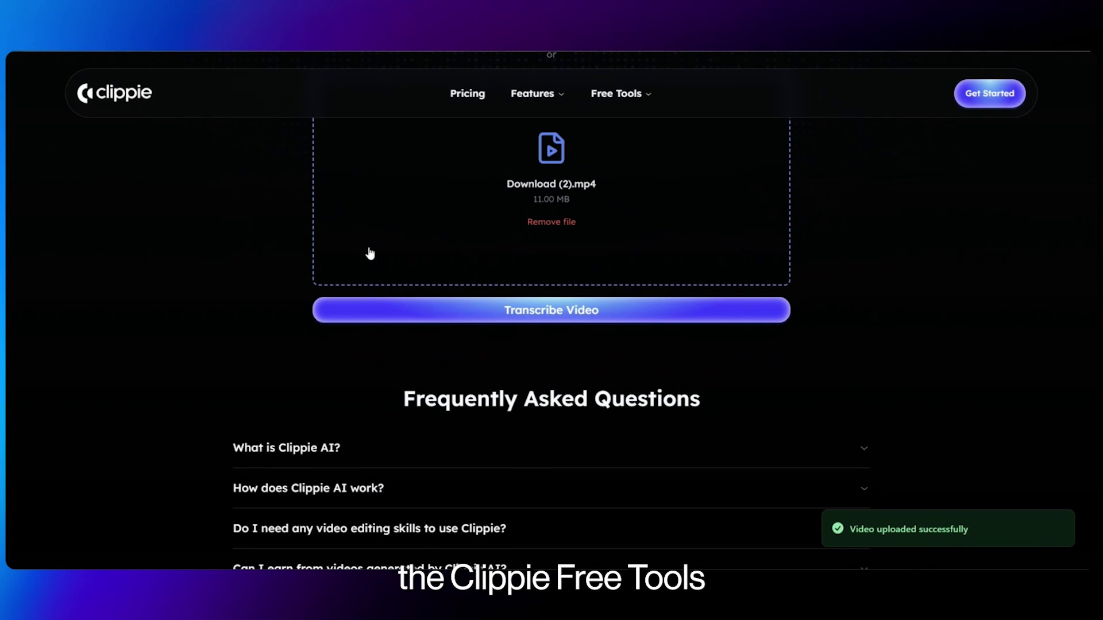
pyautogui.click(446, 310)
pyautogui.scroll(4, 660, 328)
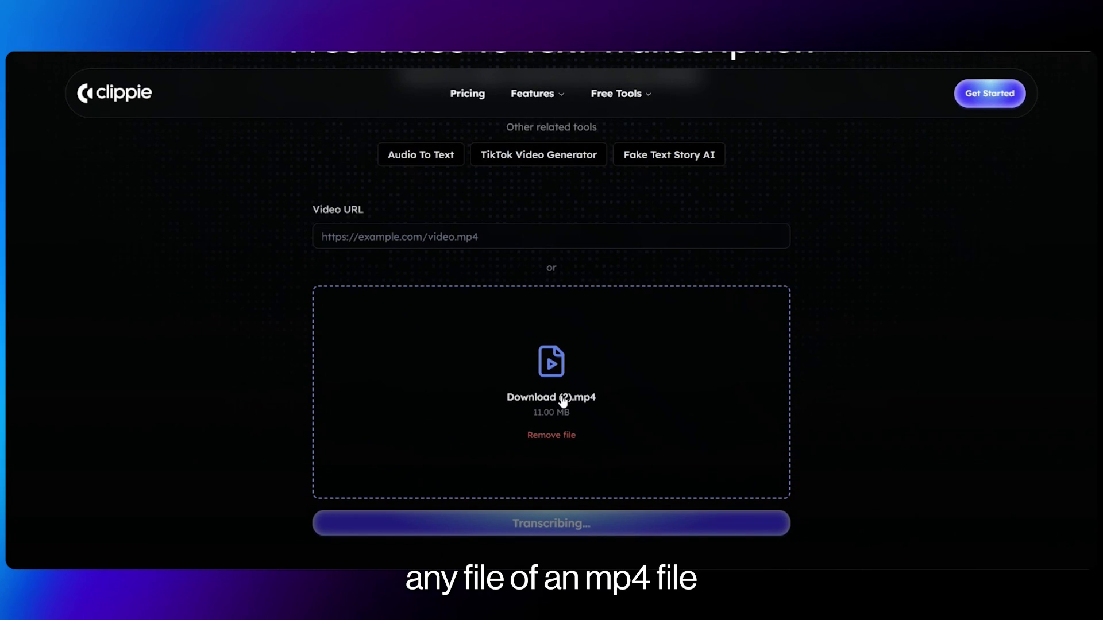
pyautogui.scroll(-2, 563, 401)
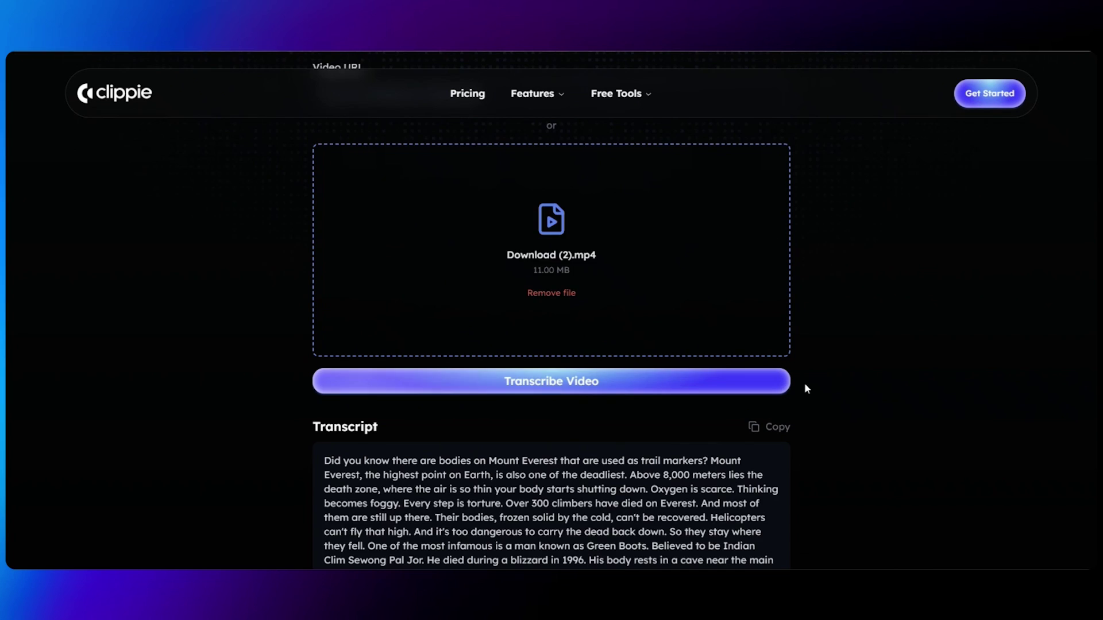
pyautogui.scroll(-2, 735, 385)
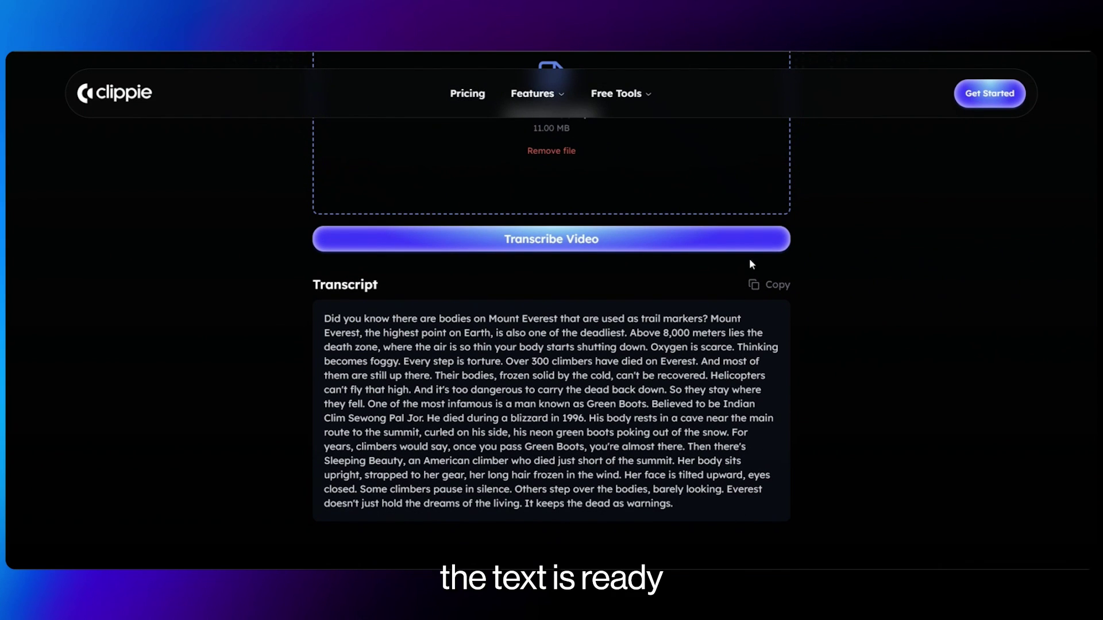
pyautogui.click(770, 284)
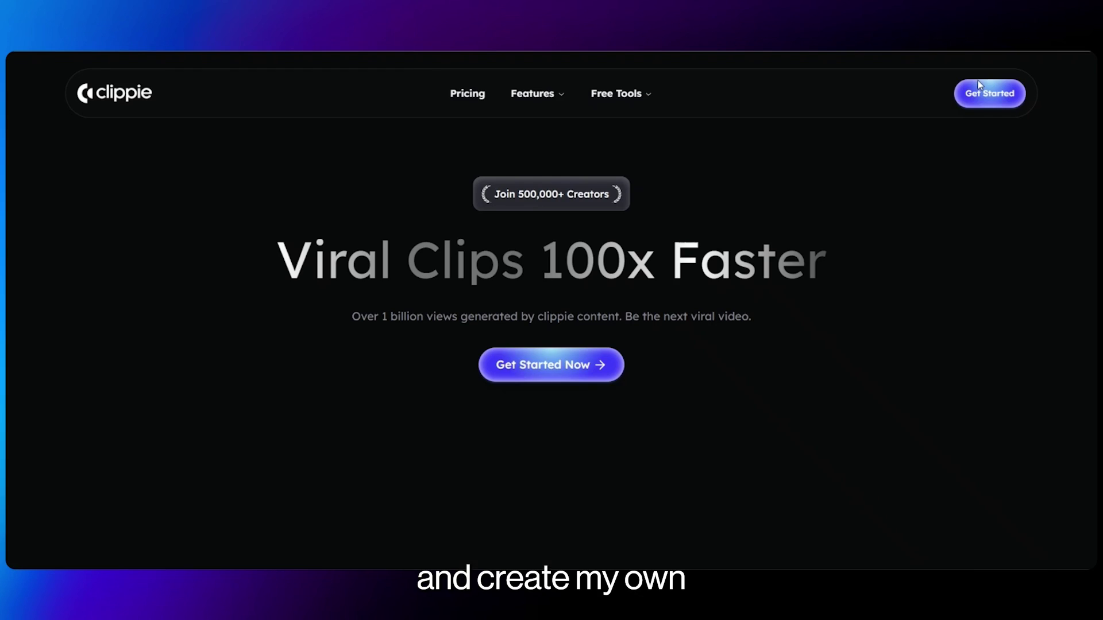
# Start a new video from the police cartoon template with the pasted Everest script.
pyautogui.click(971, 107)
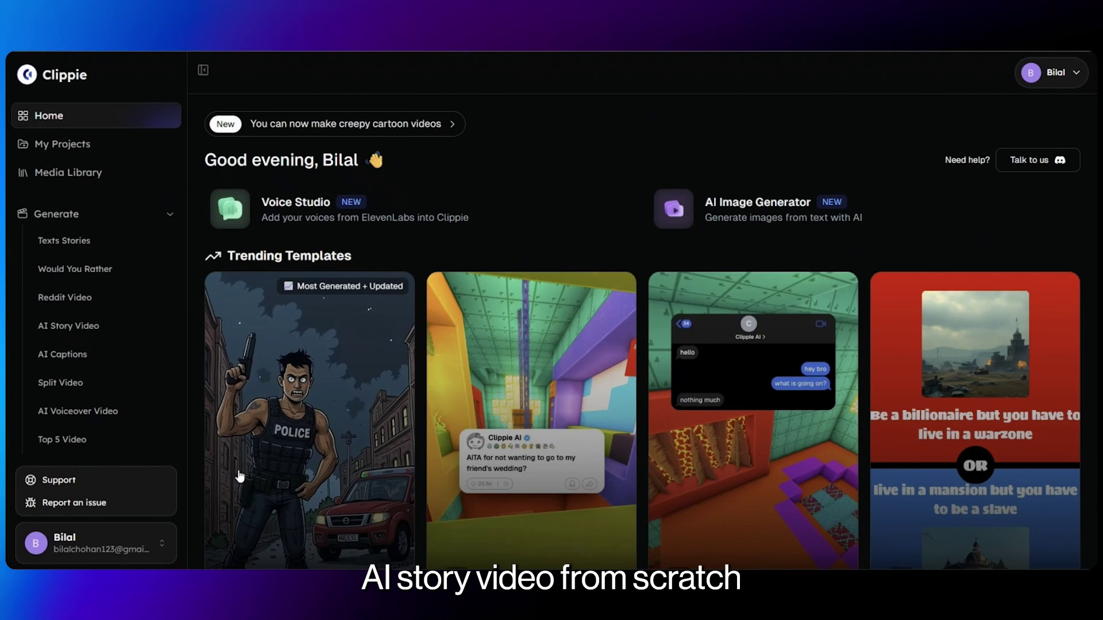
pyautogui.click(295, 475)
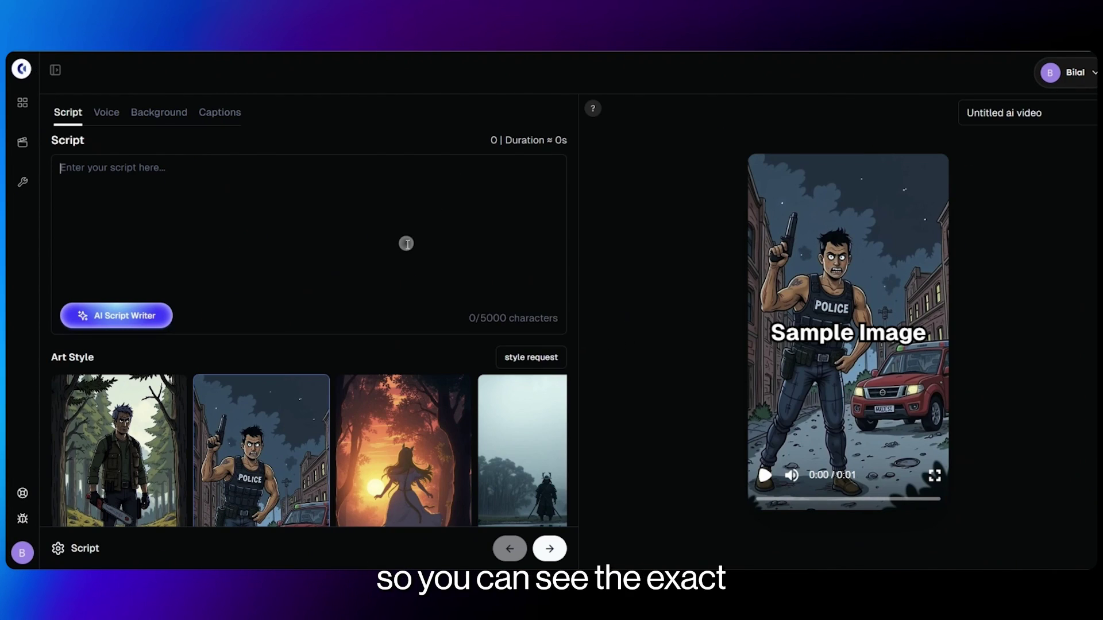
pyautogui.click(389, 256)
pyautogui.hotkey('ctrl', 'v')
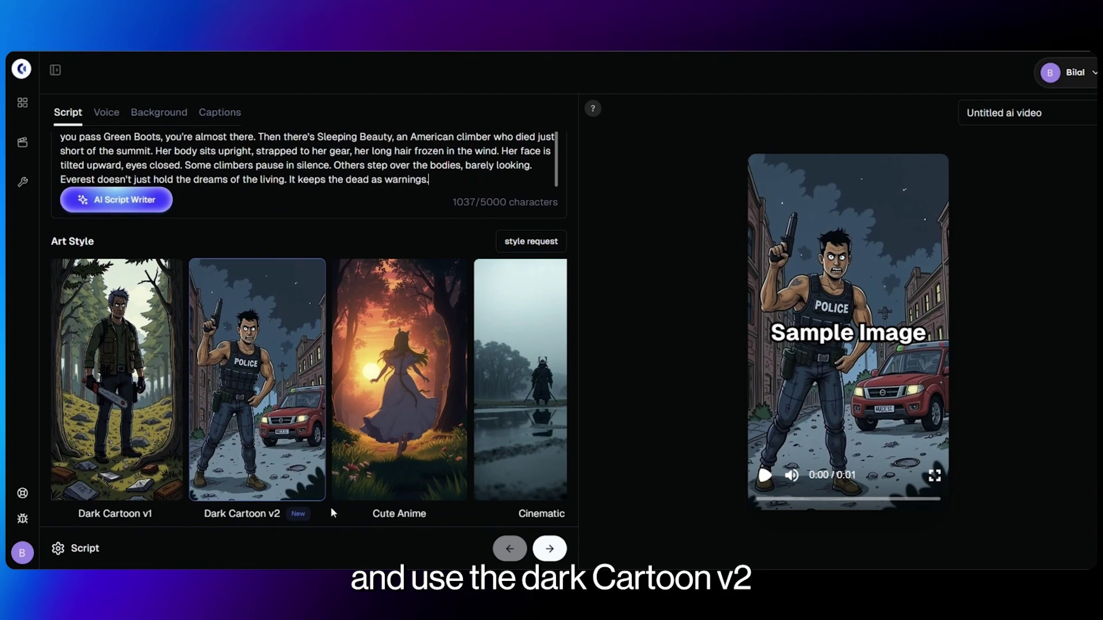
# Choose the Liam (shorts) voice and generate the scenes.
pyautogui.click(106, 110)
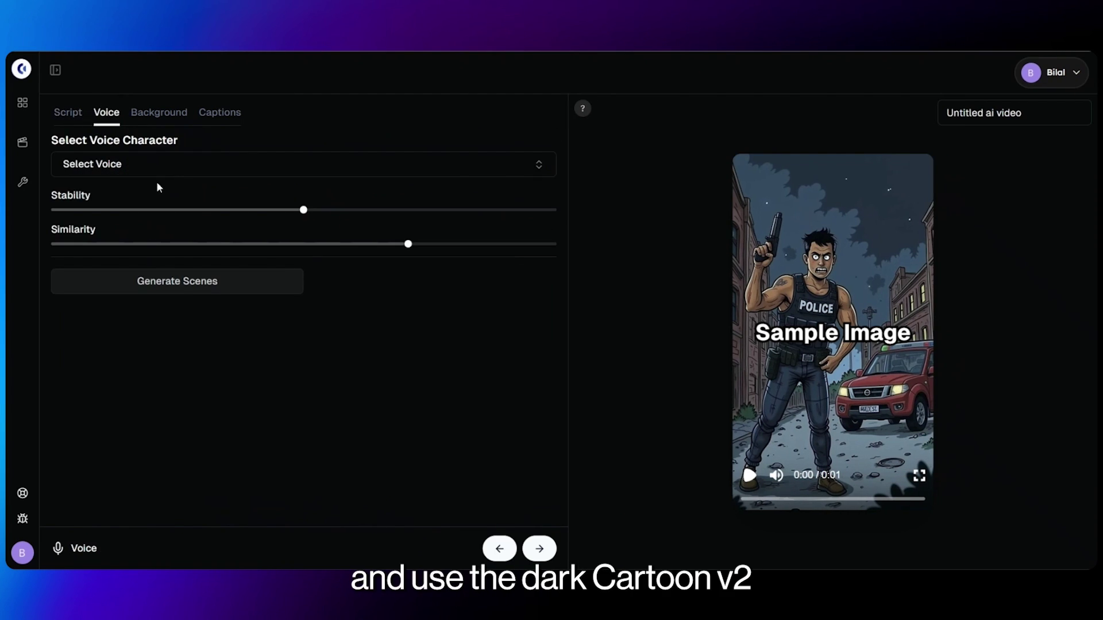
pyautogui.click(160, 165)
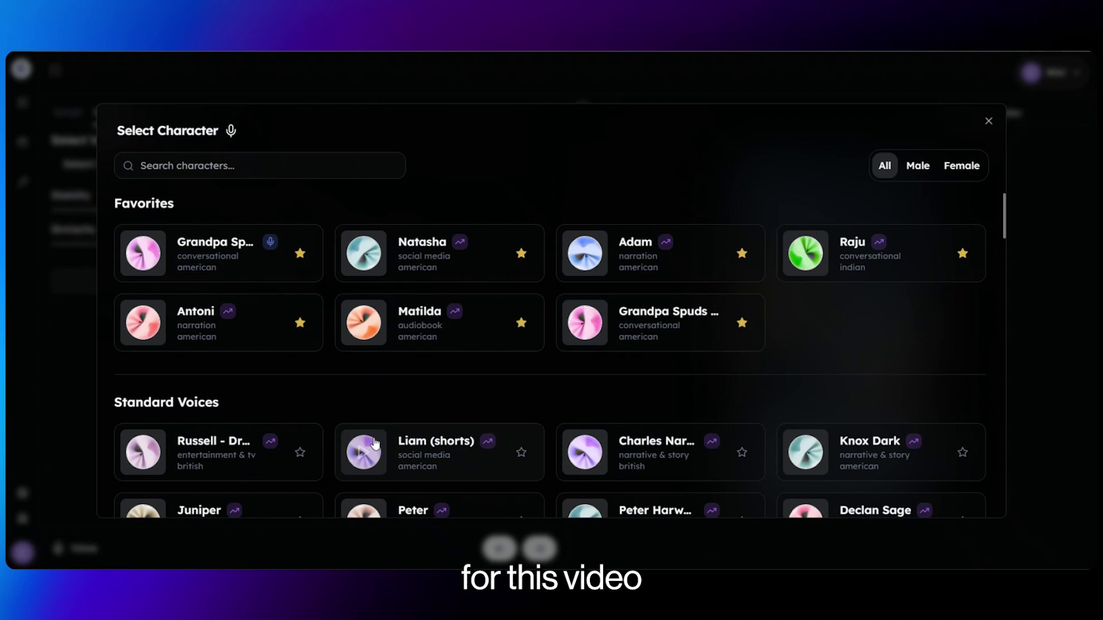
pyautogui.click(419, 458)
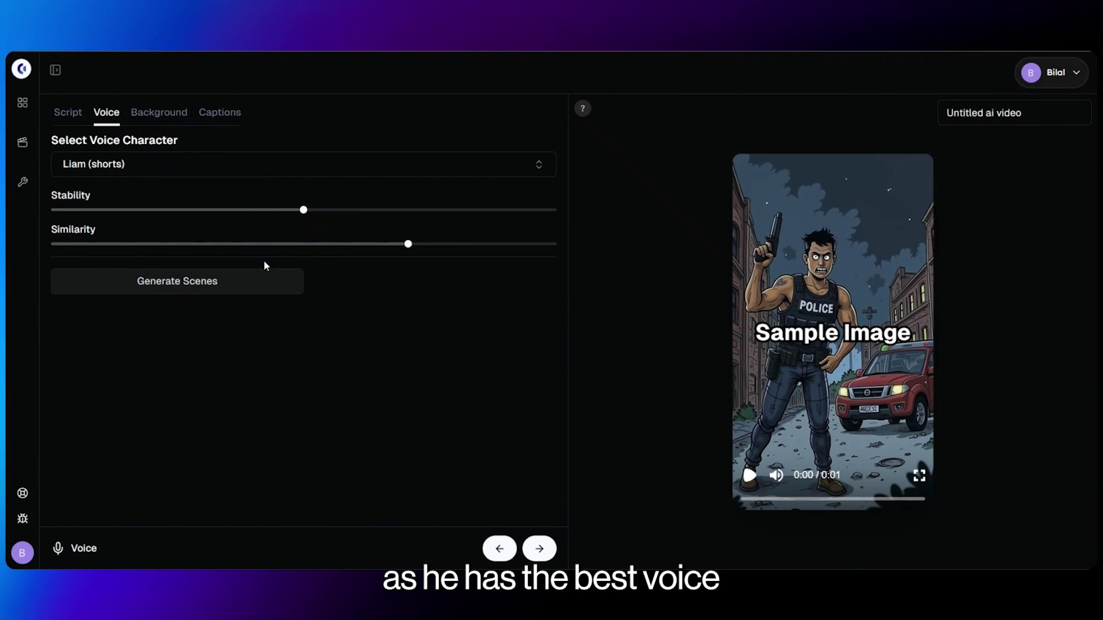
pyautogui.click(247, 284)
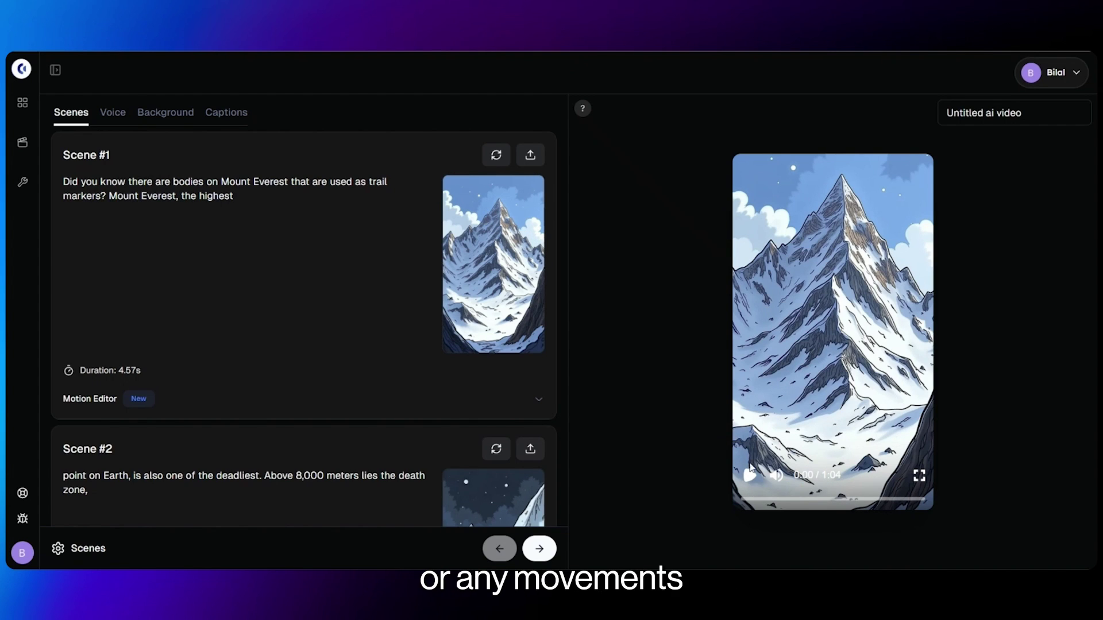
# Play and pause the generated Everest preview, then scroll back up to Scene #1.
pyautogui.click(747, 479)
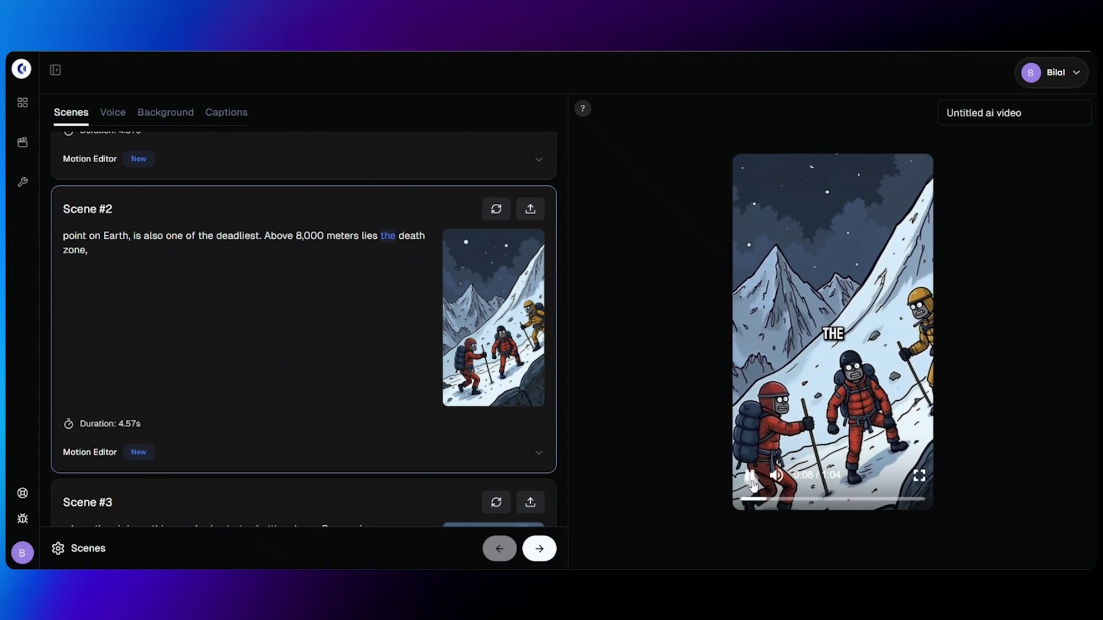
pyautogui.click(752, 479)
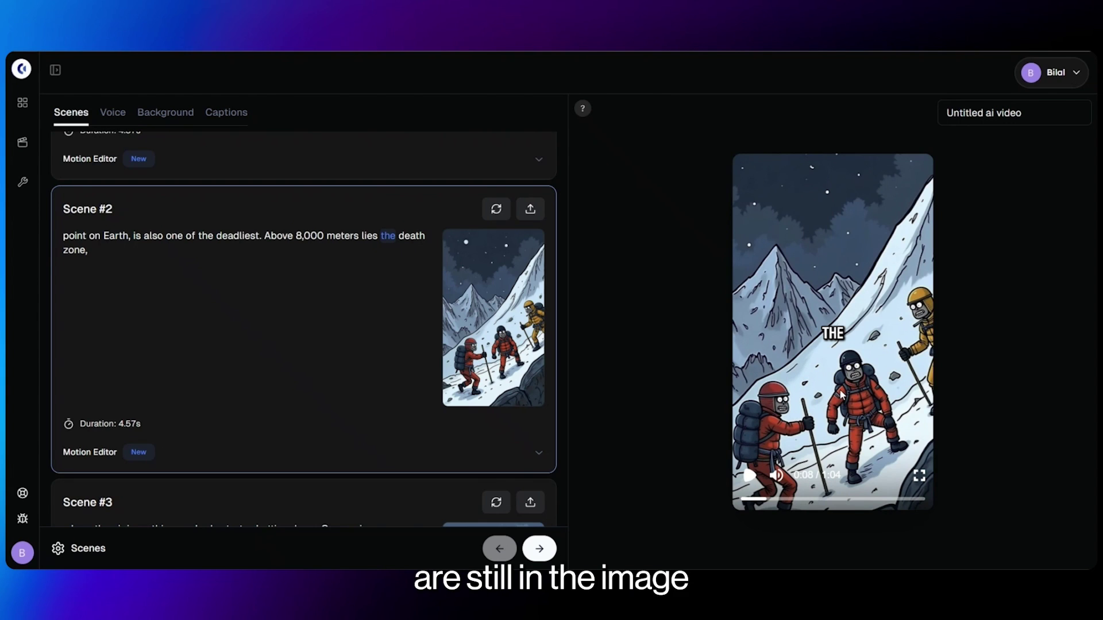
pyautogui.scroll(4, 543, 288)
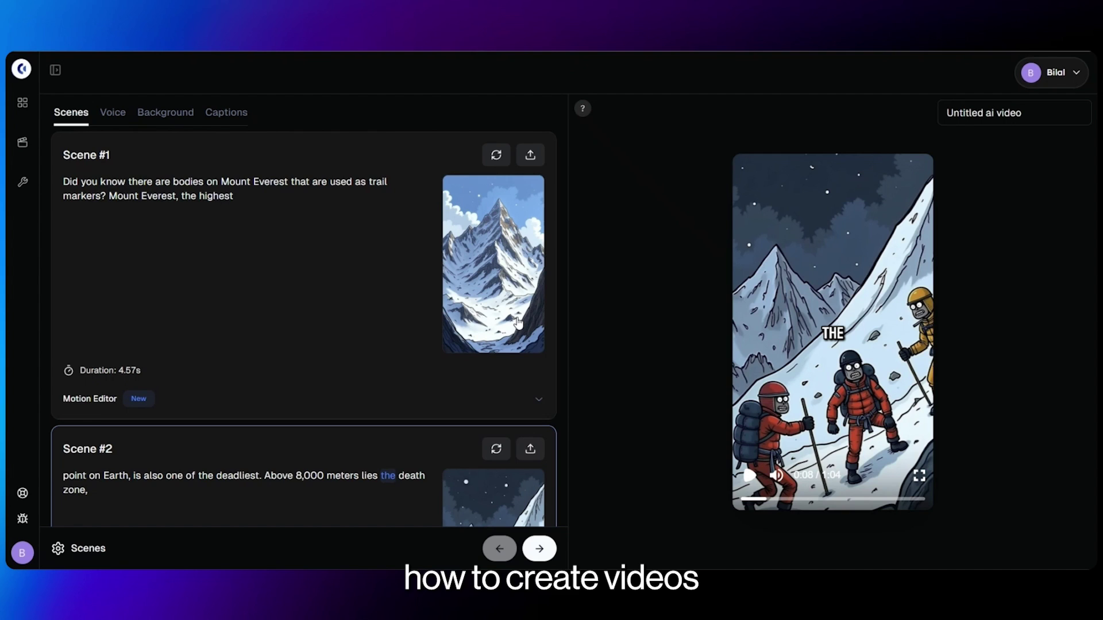
# Replace Scene #1's image with a chosen file and play the preview.
pyautogui.click(108, 194)
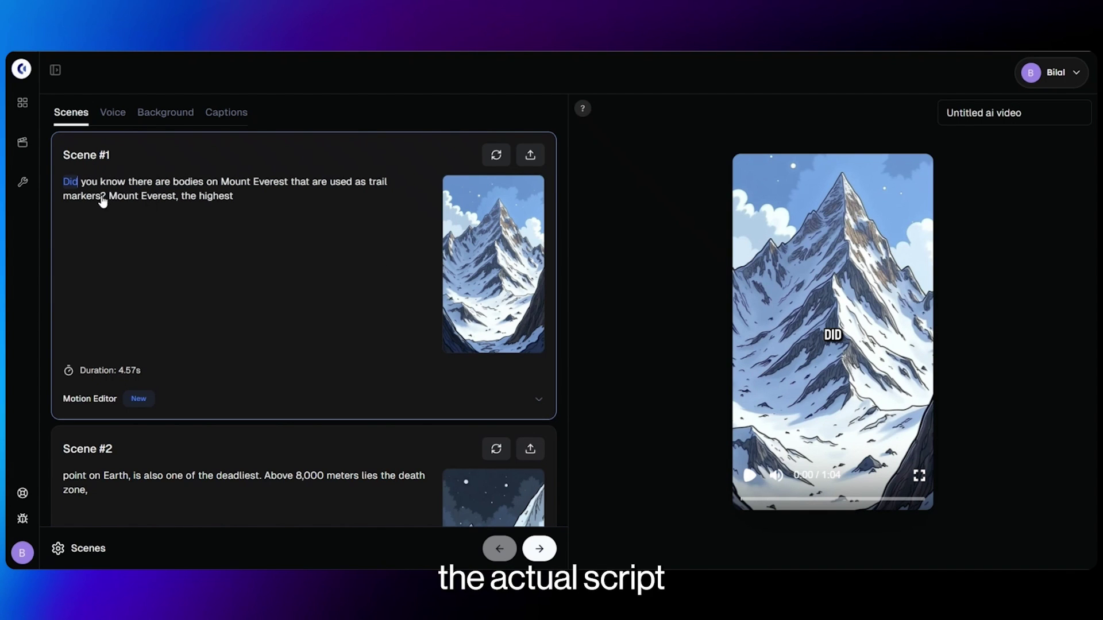
pyautogui.click(530, 154)
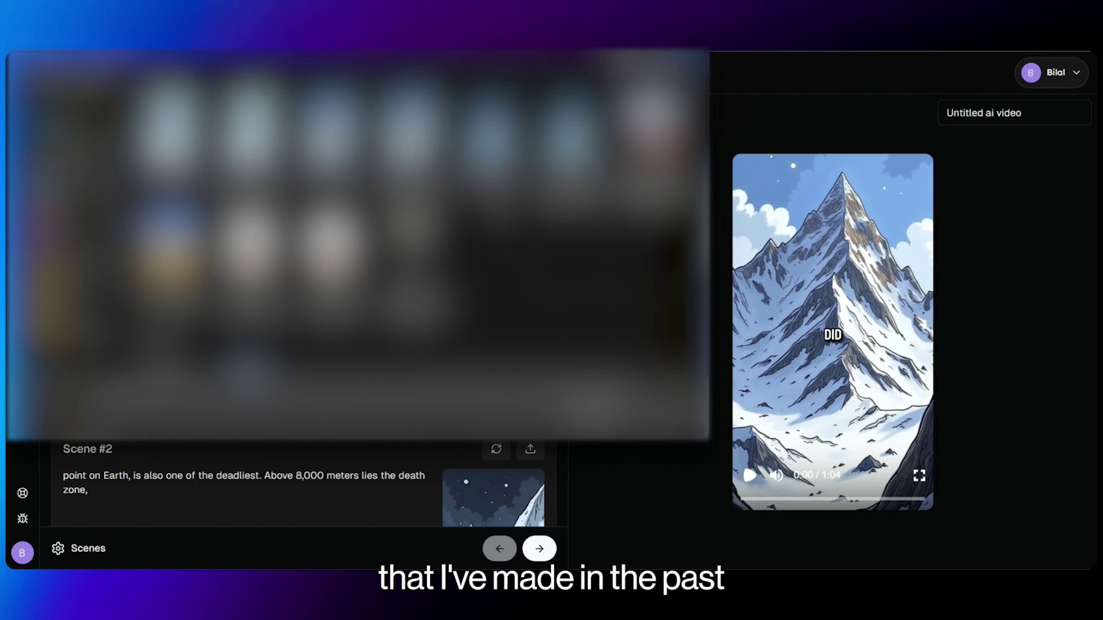
pyautogui.doubleClick(586, 156)
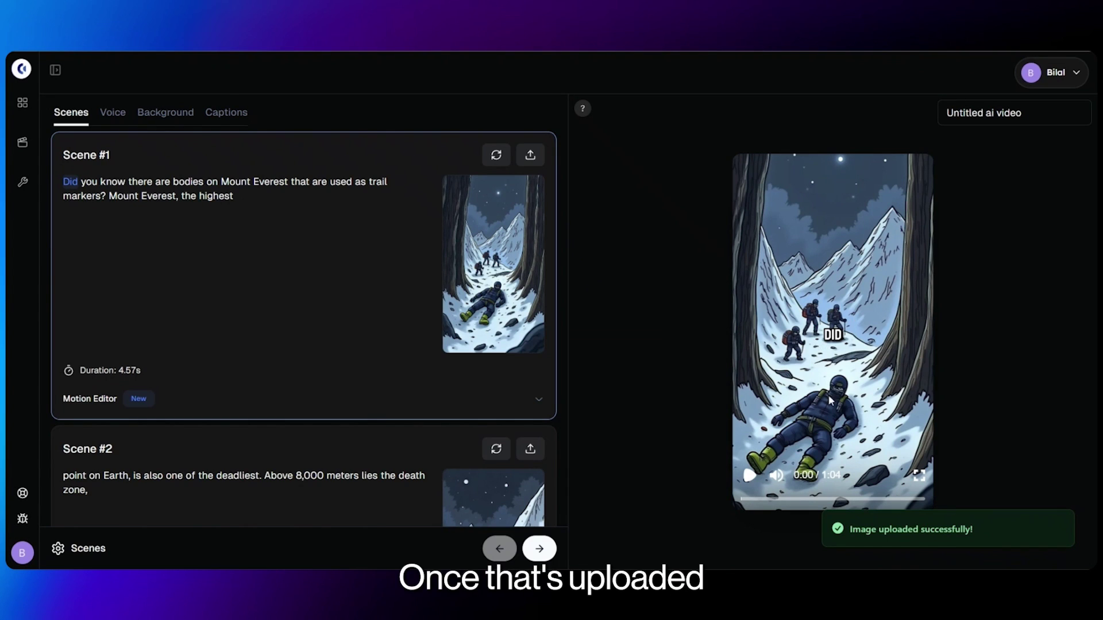
pyautogui.click(751, 475)
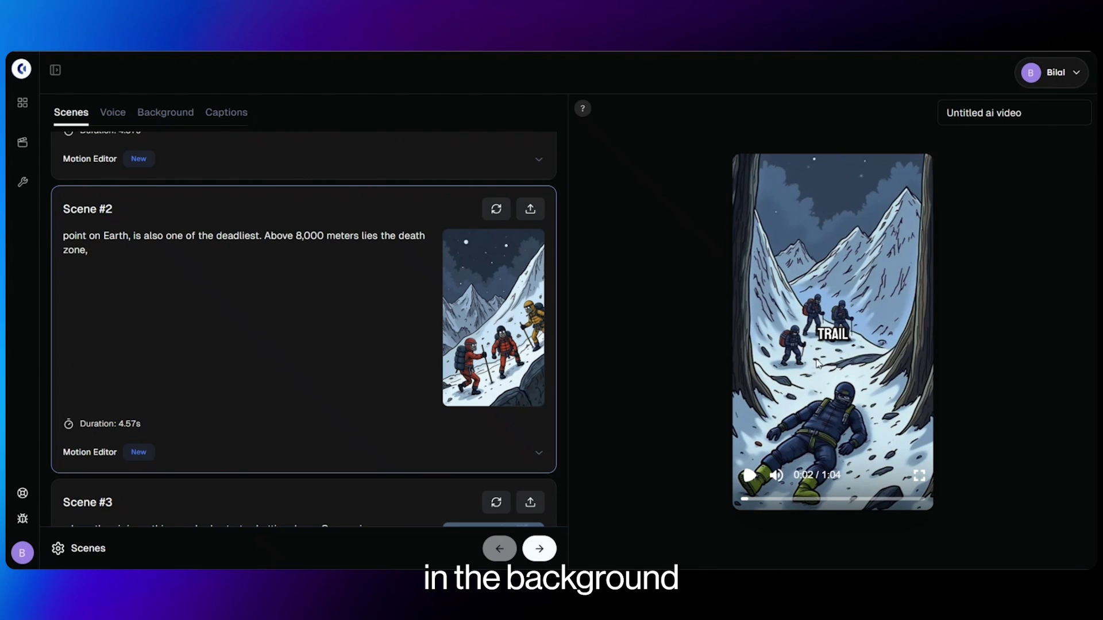
# Save the Scene #1 image to the computer as a .webp file.
pyautogui.scroll(4, 462, 422)
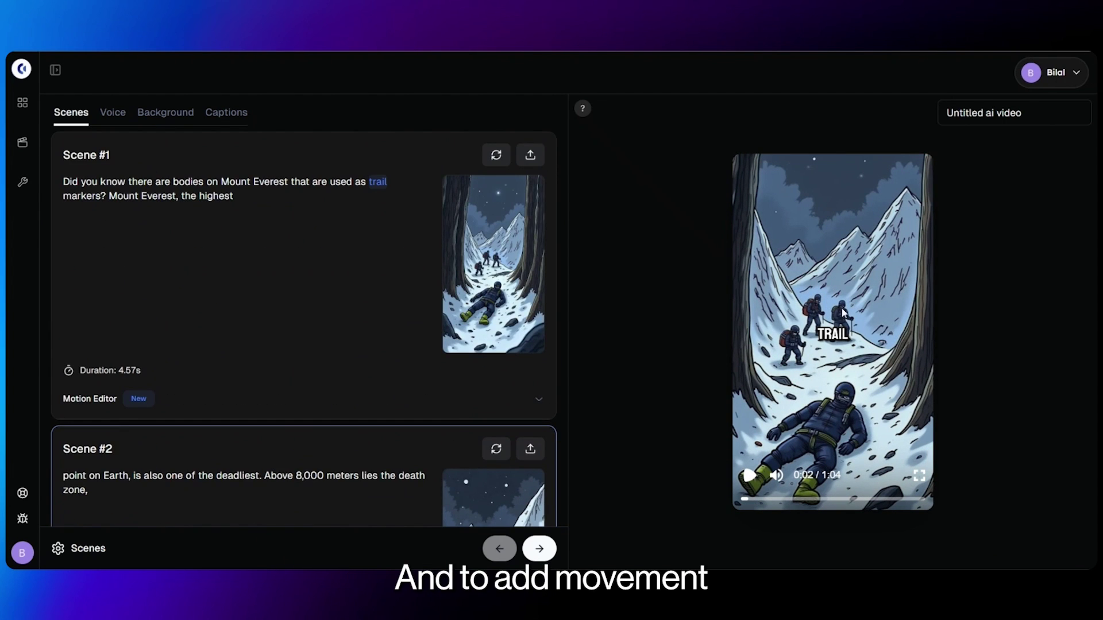
pyautogui.rightClick(512, 244)
pyautogui.click(564, 282)
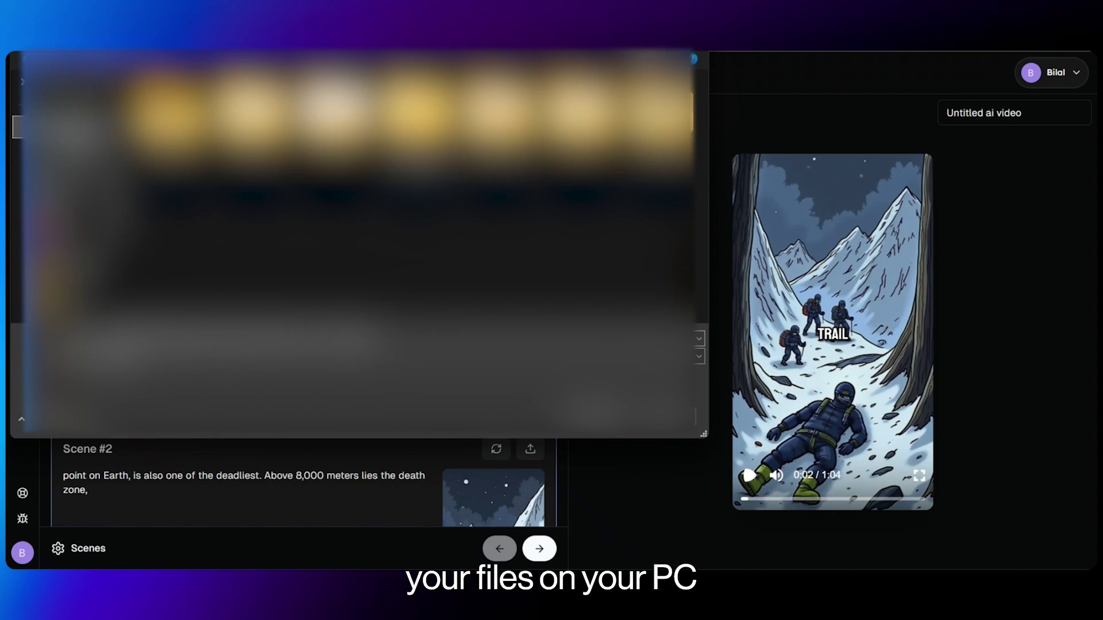
pyautogui.press('Return')
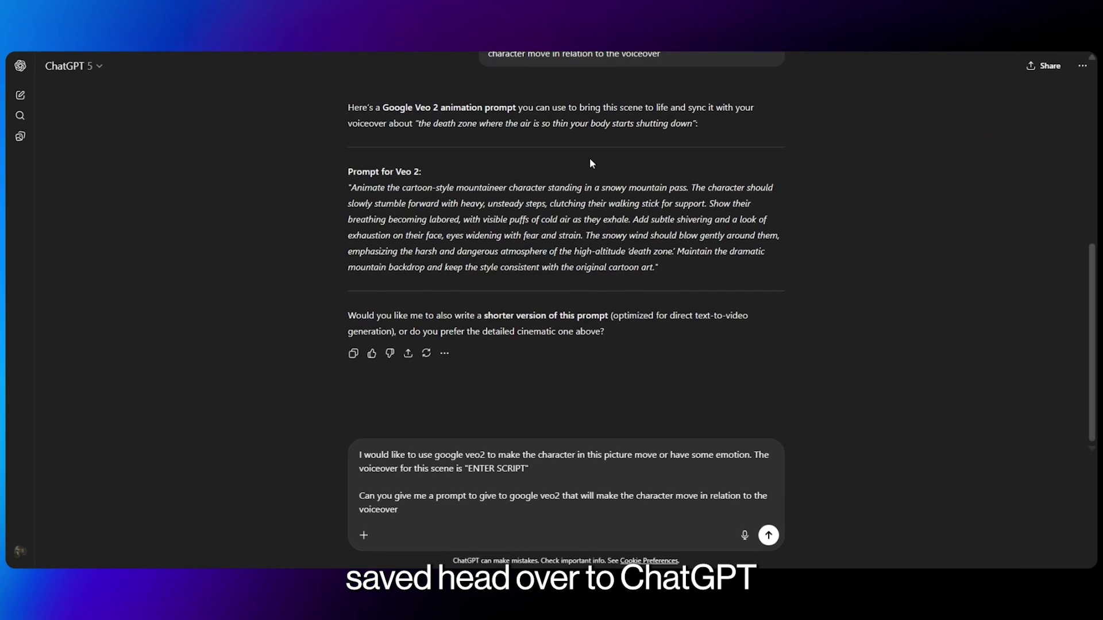
# Replace the ENTER SCRIPT placeholder with Scene #1's trail-markers voiceover line.
pyautogui.scroll(4, 590, 157)
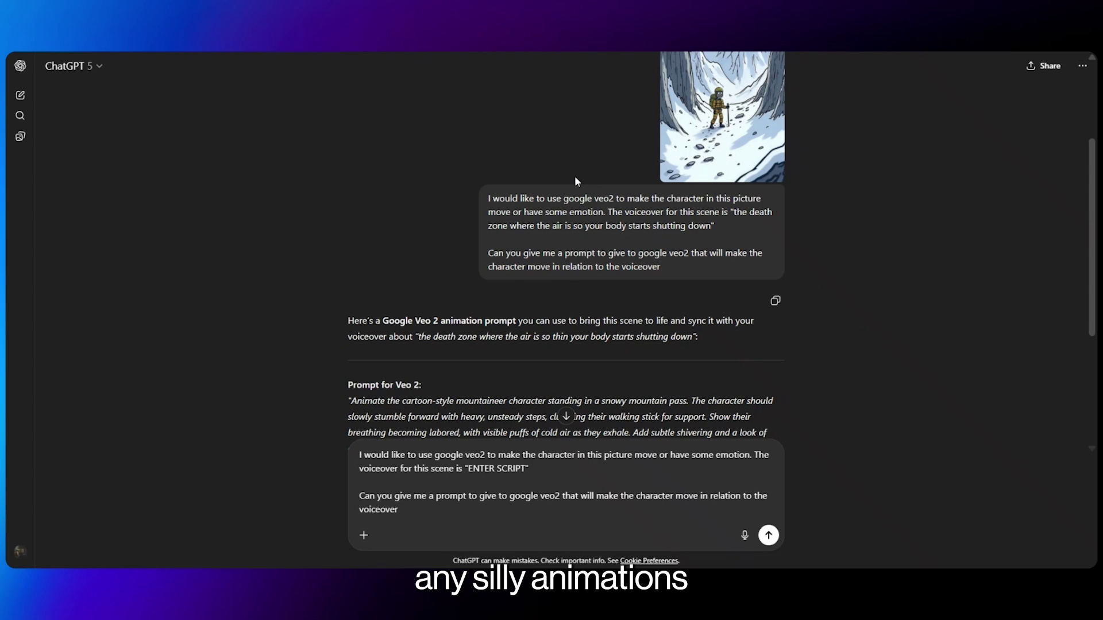
pyautogui.scroll(-4, 552, 345)
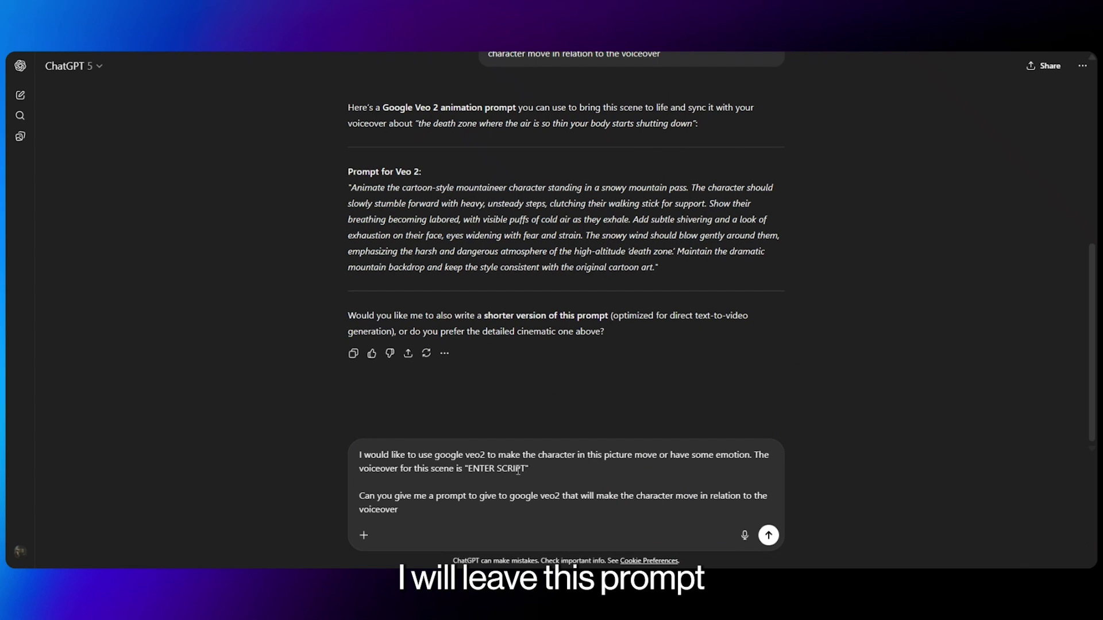
pyautogui.moveTo(524, 469); pyautogui.dragTo(469, 455)
pyautogui.click(470, 474)
pyautogui.click(529, 470)
pyautogui.press('BackSpace')
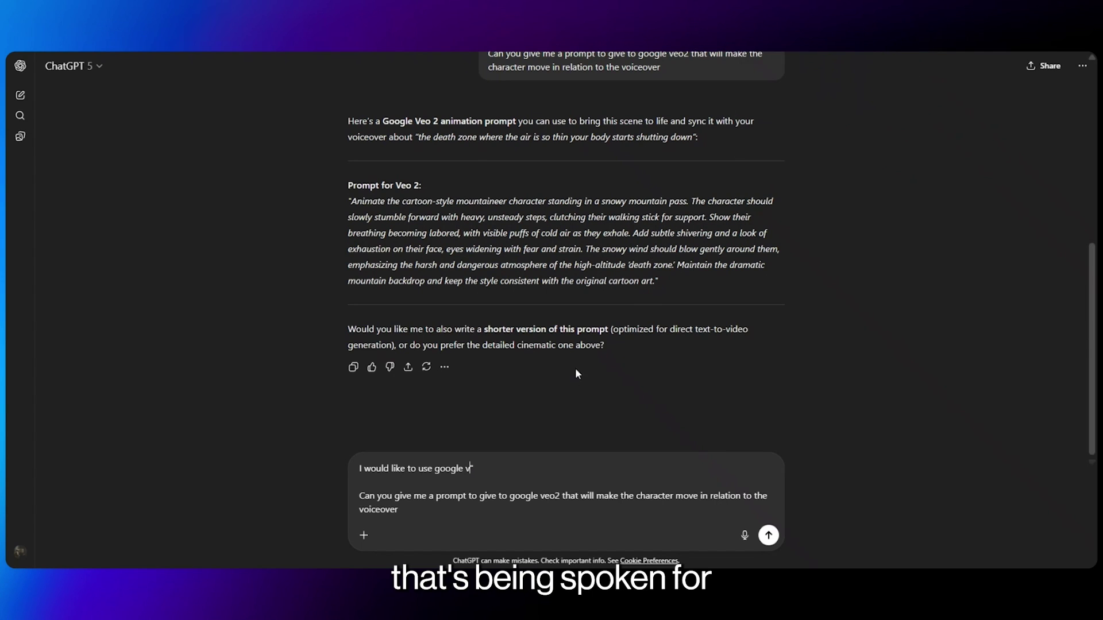
pyautogui.hotkey('ctrl', 'z')
pyautogui.moveTo(469, 469); pyautogui.dragTo(526, 469)
pyautogui.click(534, 464)
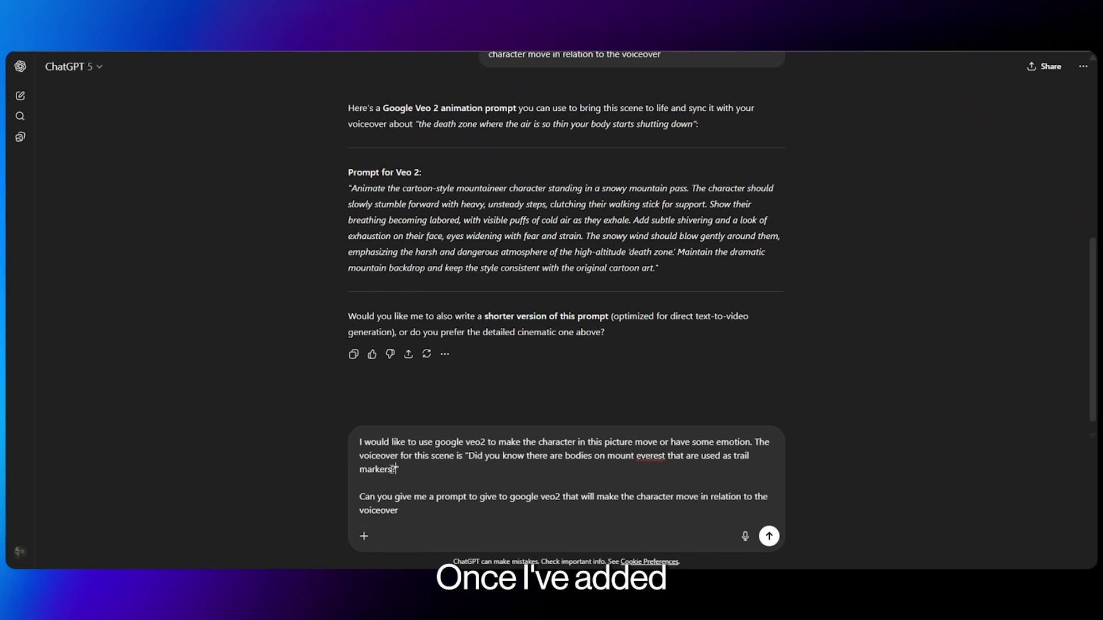
pyautogui.moveTo(397, 469); pyautogui.dragTo(482, 451)
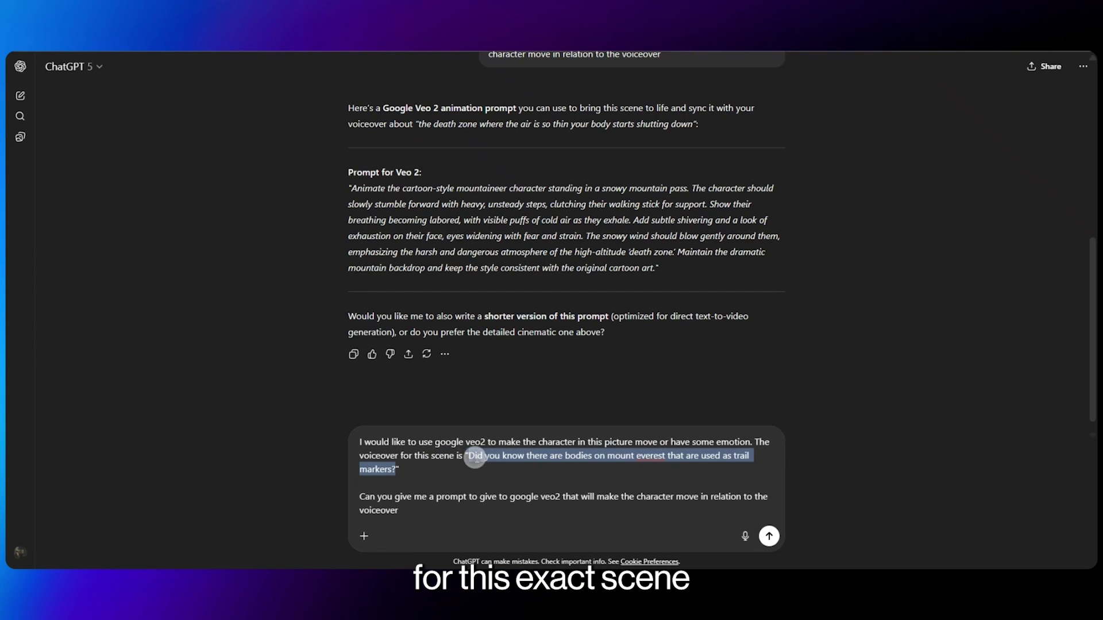
pyautogui.click(450, 496)
# Attach the saved Scene #1 image and send the Veo 2 prompt request.
pyautogui.click(364, 536)
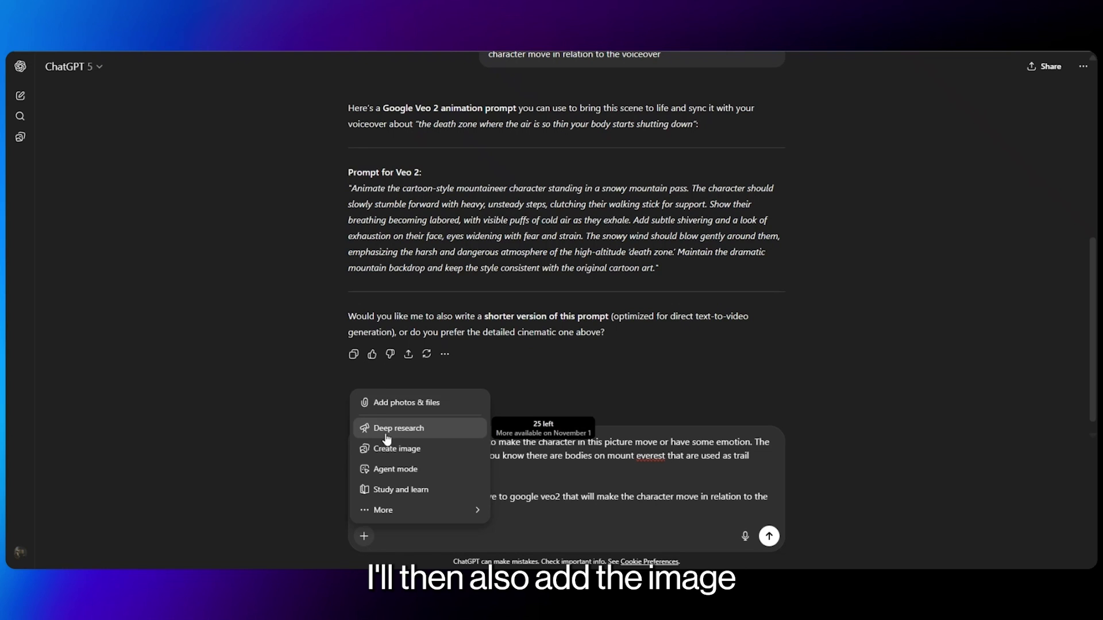
pyautogui.click(398, 397)
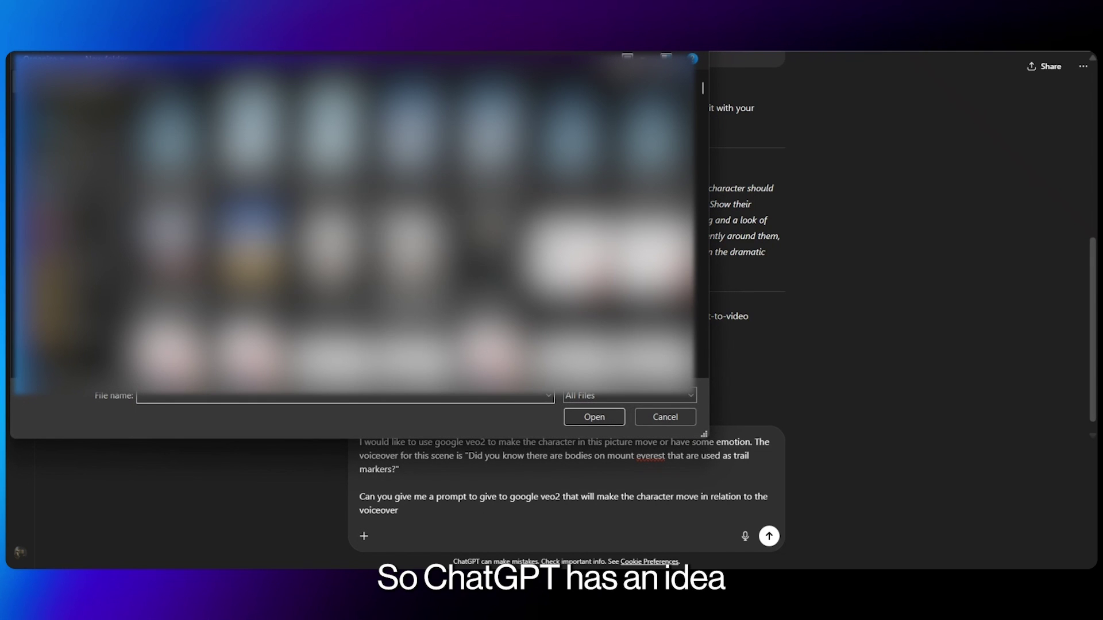
pyautogui.doubleClick(409, 285)
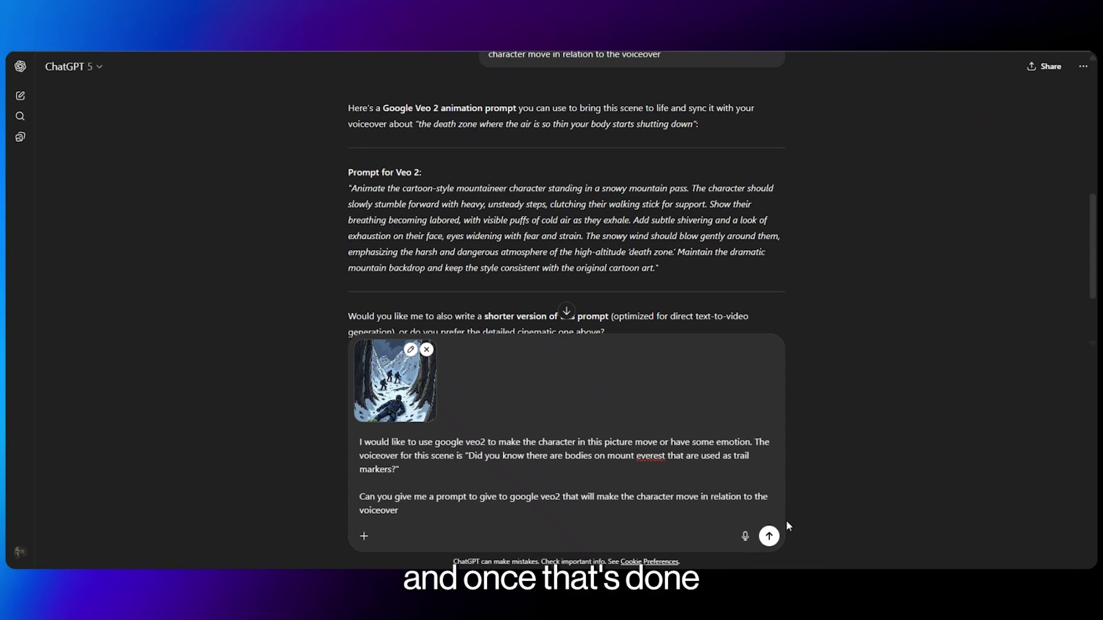
pyautogui.click(769, 536)
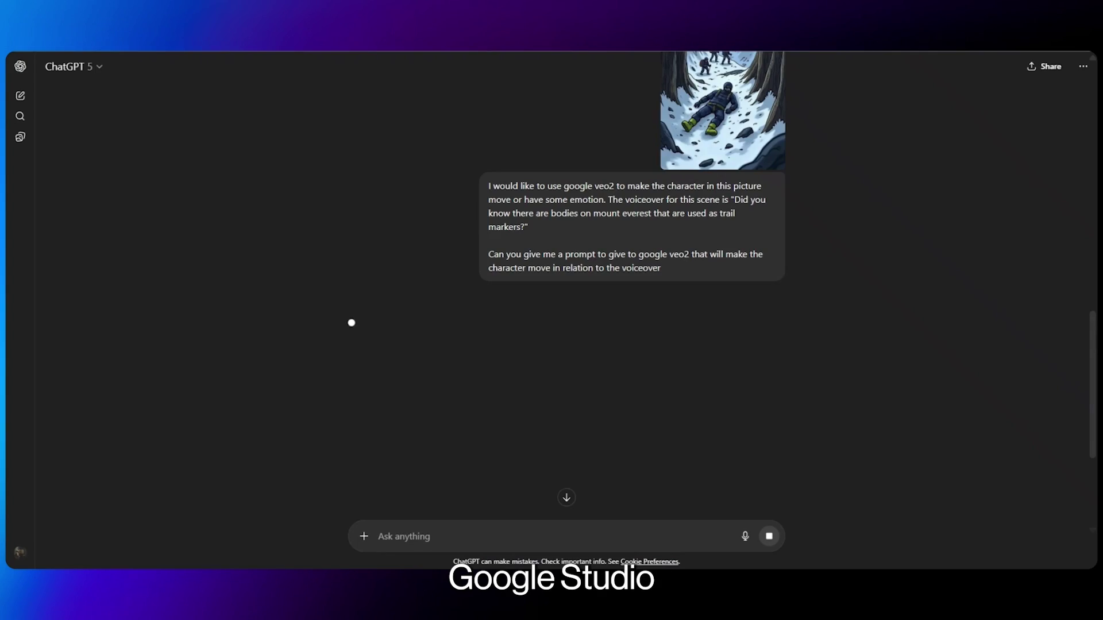
# Paste ChatGPT's snowy mountain pass Veo 2 prompt into Describe your video.
pyautogui.moveTo(738, 279); pyautogui.dragTo(368, 224)
pyautogui.hotkey('ctrl', 'c')
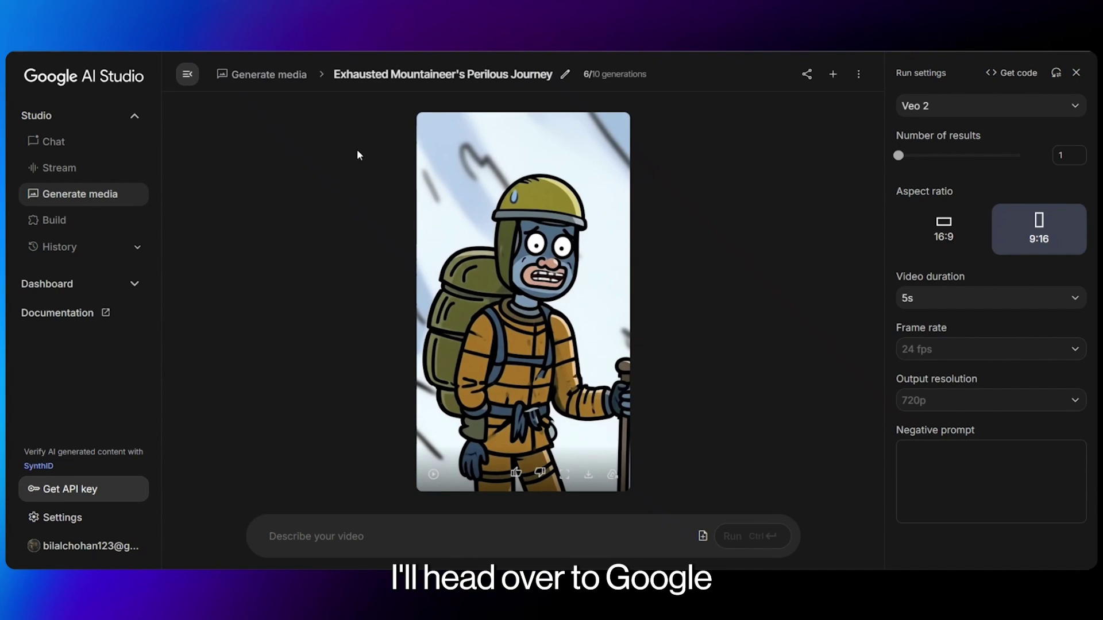
pyautogui.click(374, 534)
pyautogui.hotkey('ctrl', 'v')
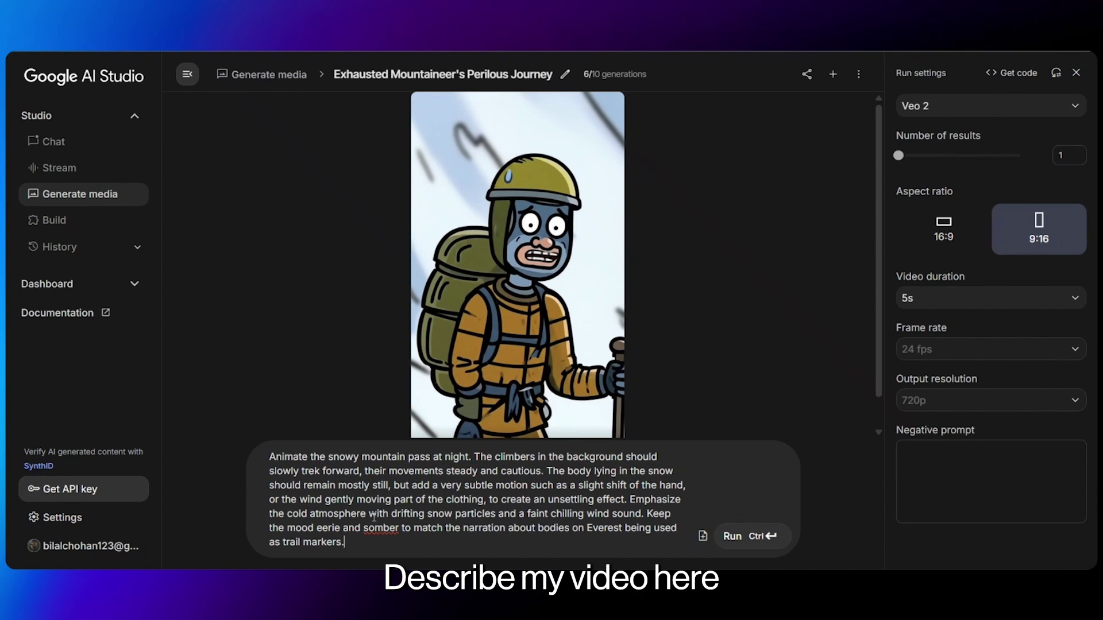
# Attach the saved Scene #1 image to the Veo 2 prompt.
pyautogui.click(702, 536)
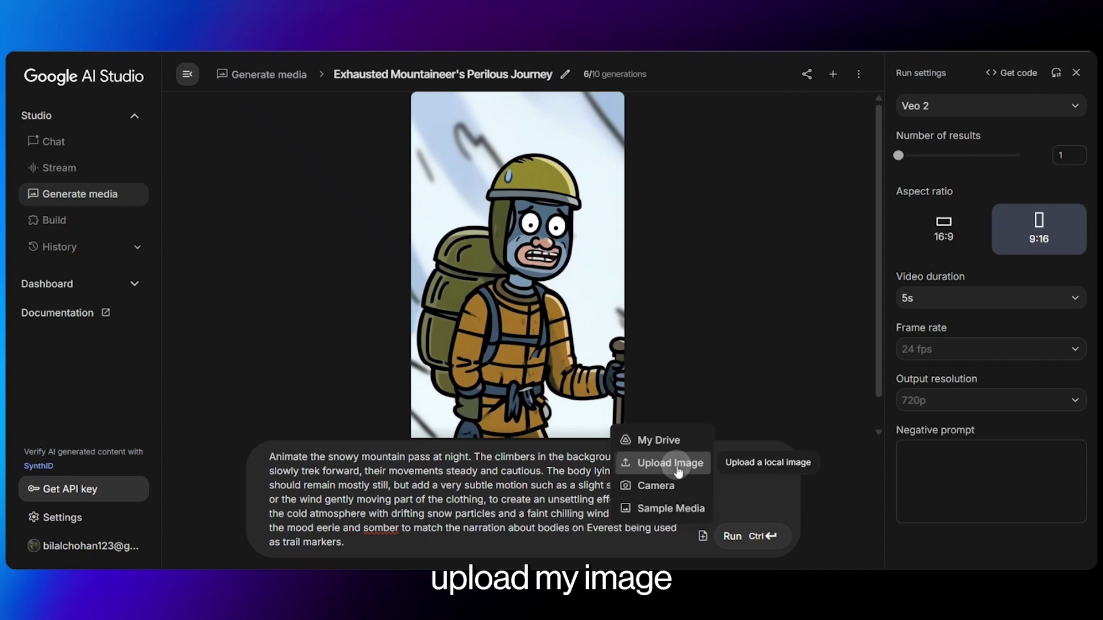
pyautogui.click(679, 465)
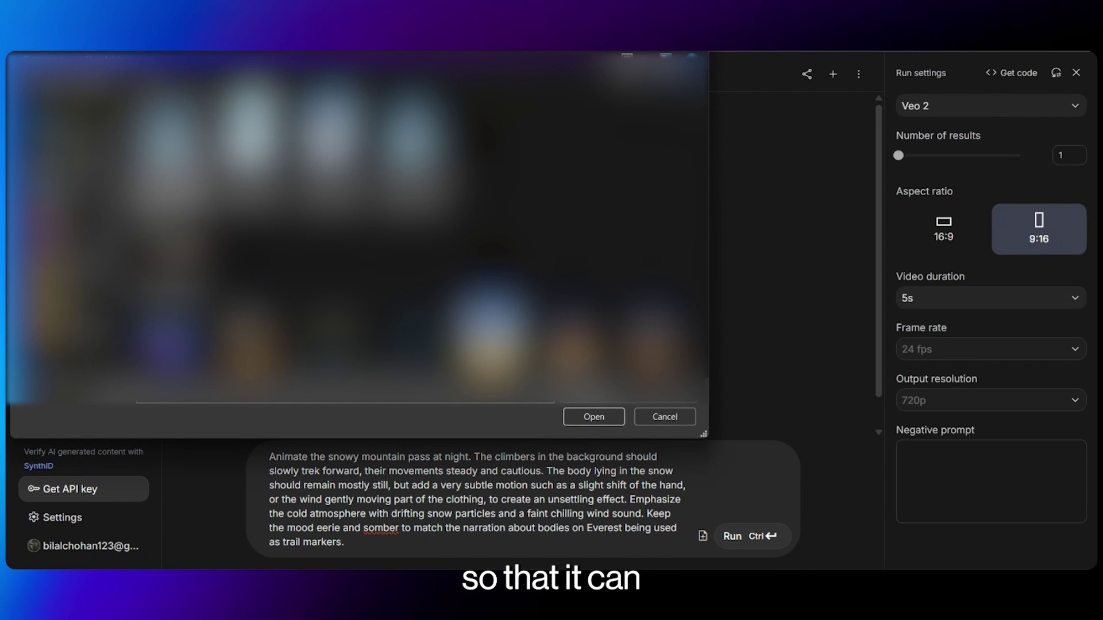
pyautogui.doubleClick(199, 152)
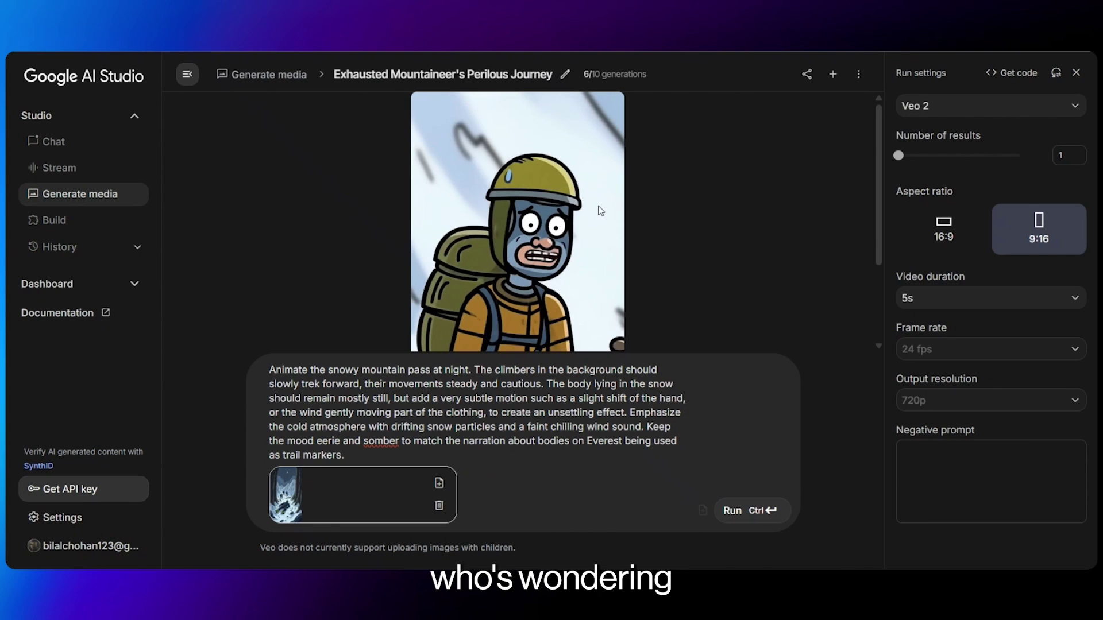
pyautogui.moveTo(593, 85)
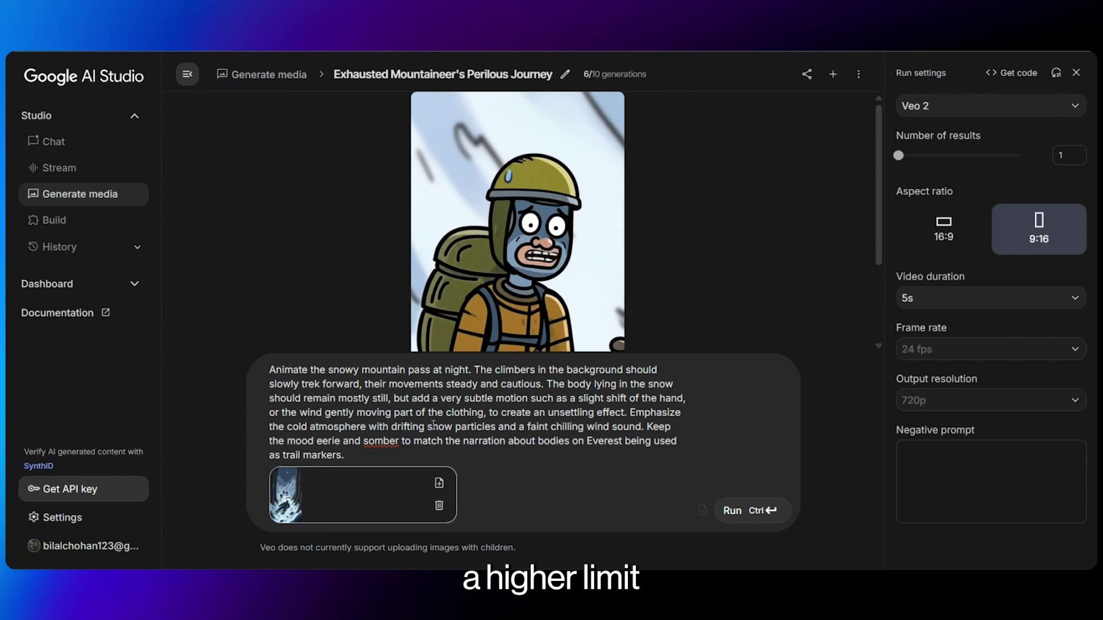
pyautogui.moveTo(276, 370); pyautogui.dragTo(355, 519)
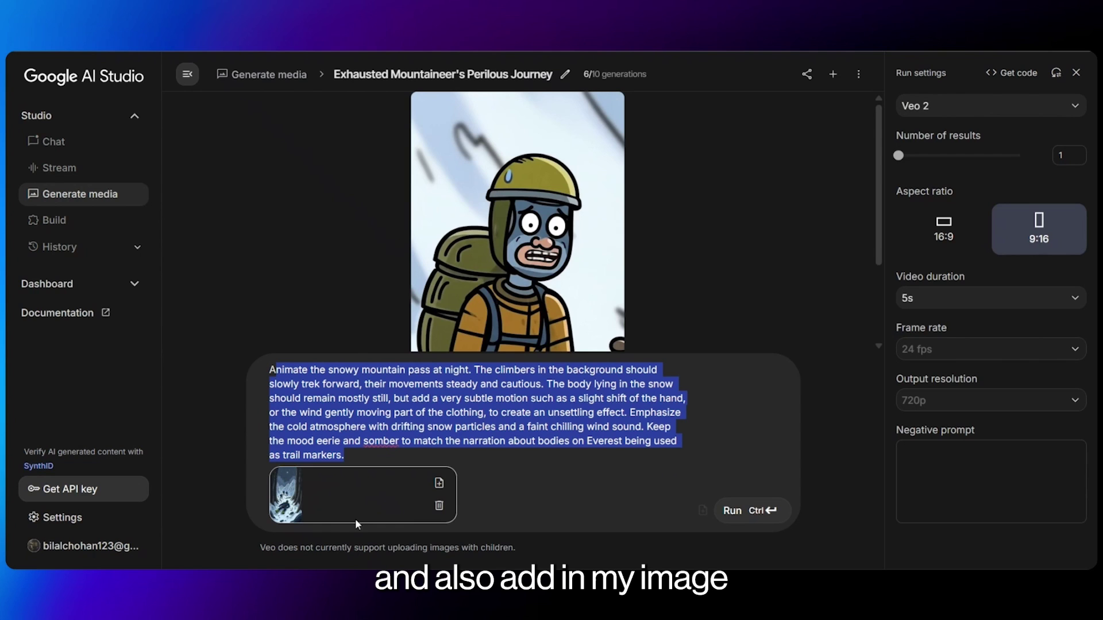
# Generate the Snowy Mountain Pass at Night clip and play it back.
pyautogui.click(742, 511)
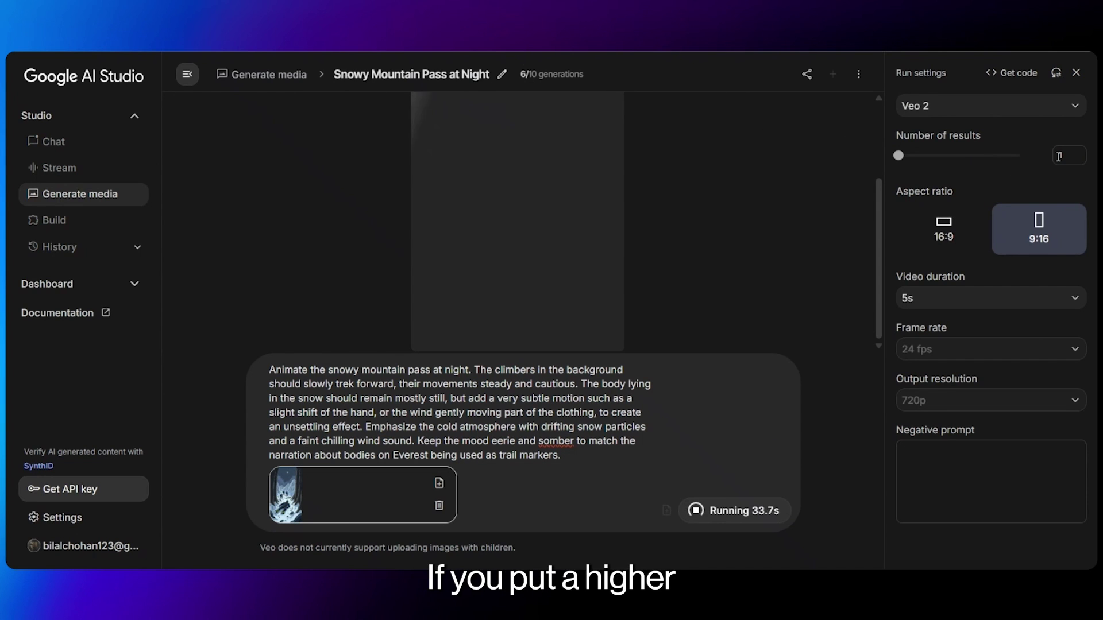
pyautogui.moveTo(533, 73)
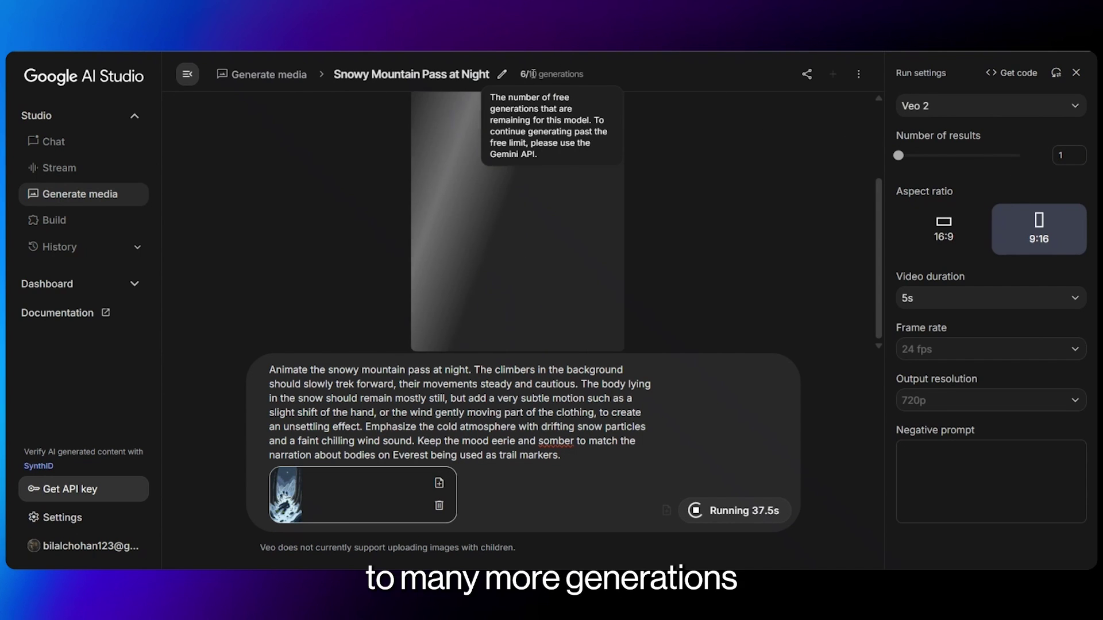
pyautogui.click(552, 242)
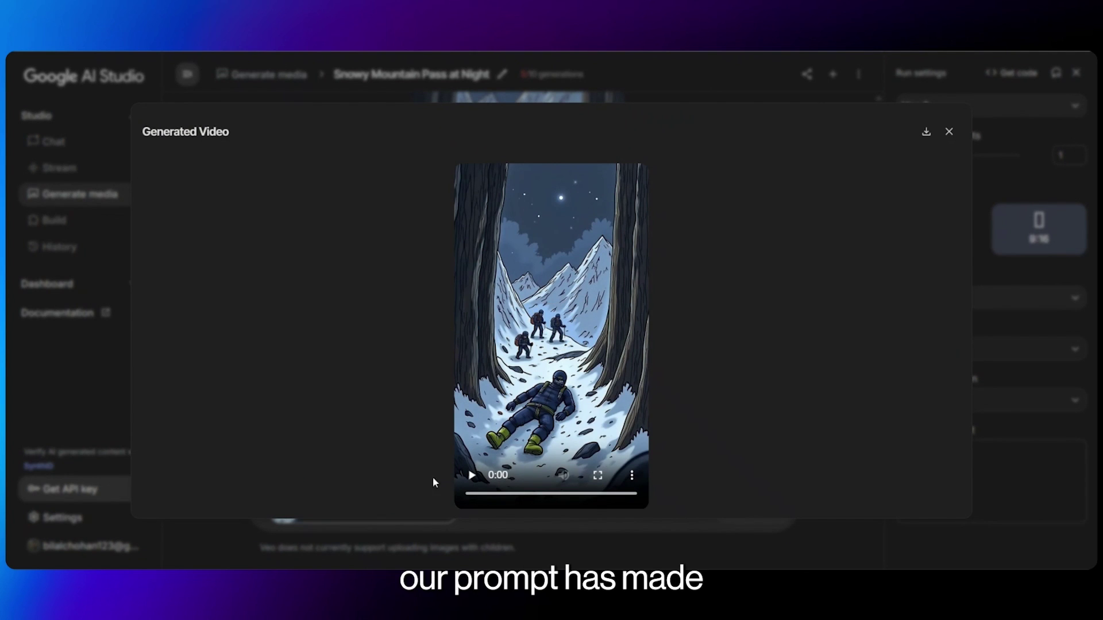
pyautogui.click(472, 475)
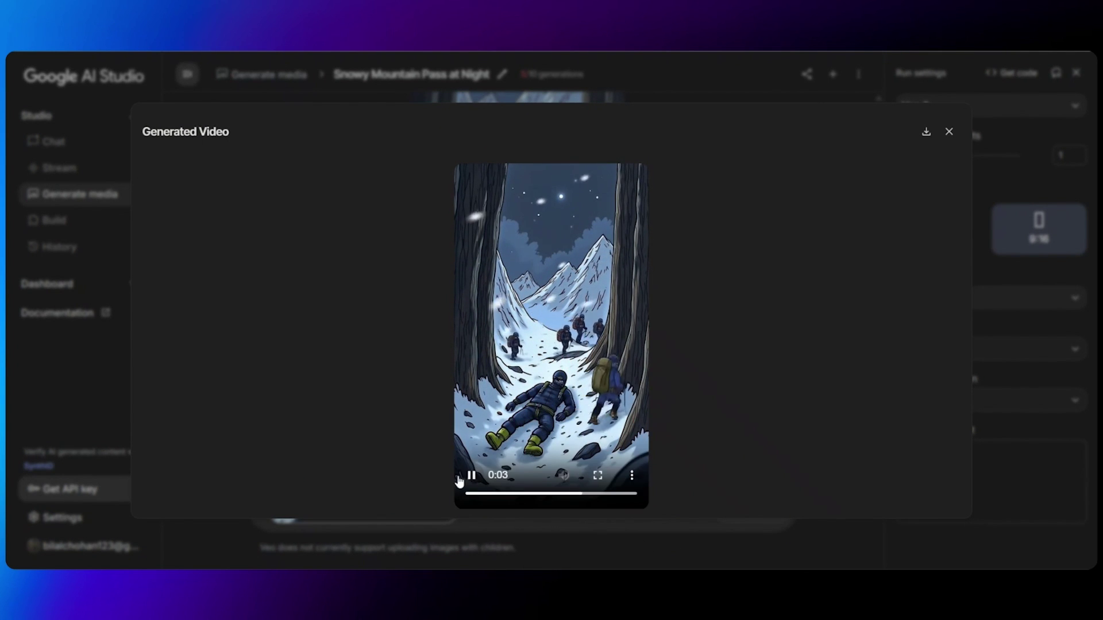
pyautogui.click(612, 382)
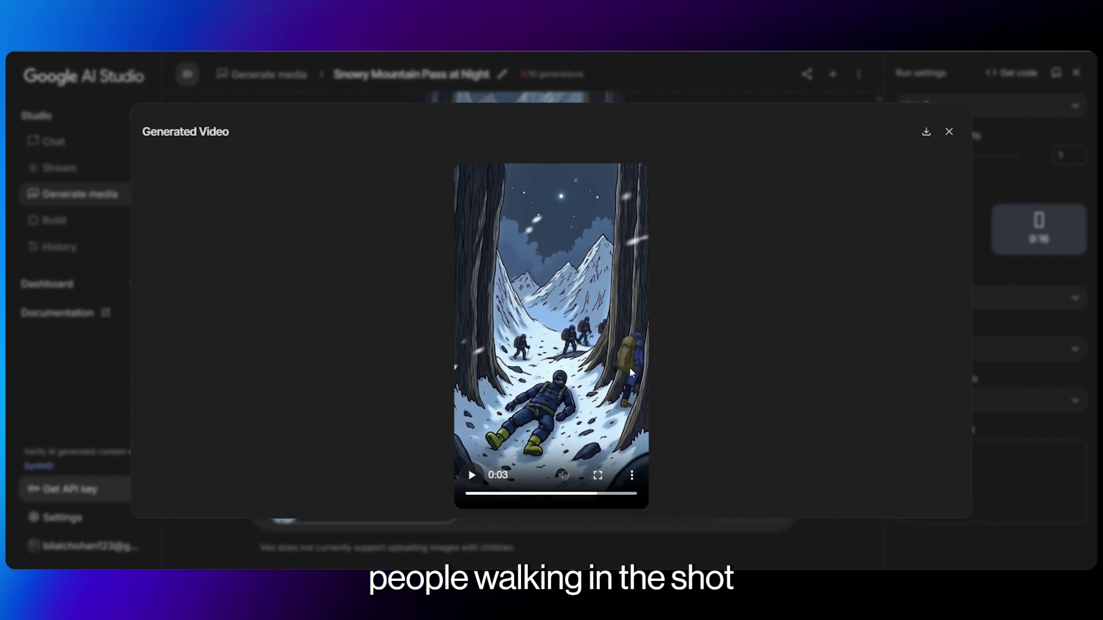
# Download the clip as an mp4 and return to the Clippie AI editor.
pyautogui.click(632, 475)
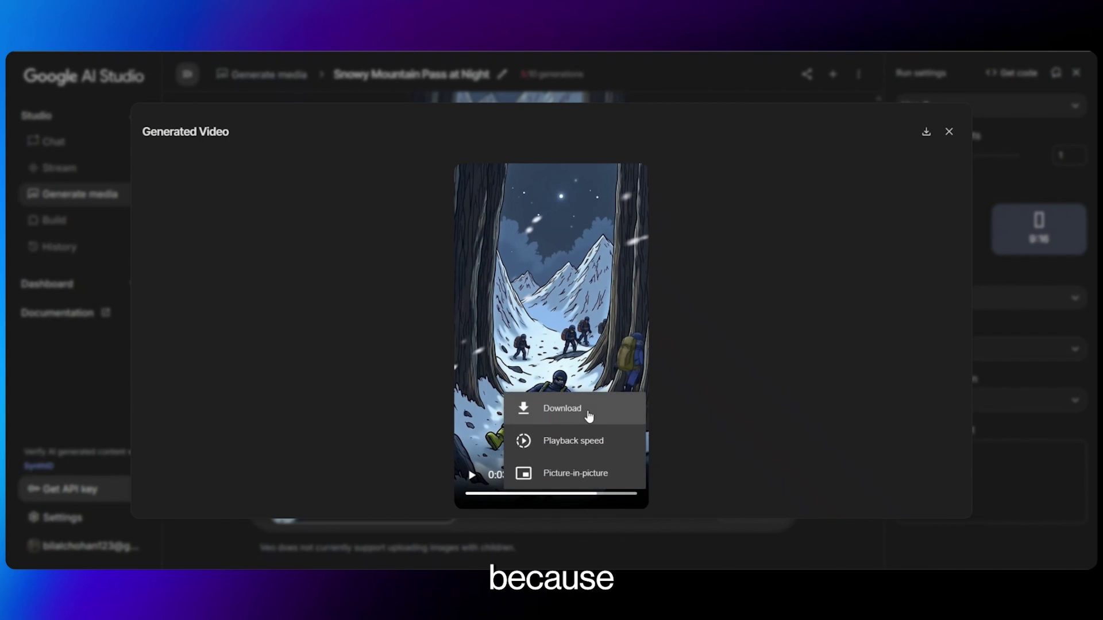
pyautogui.click(589, 414)
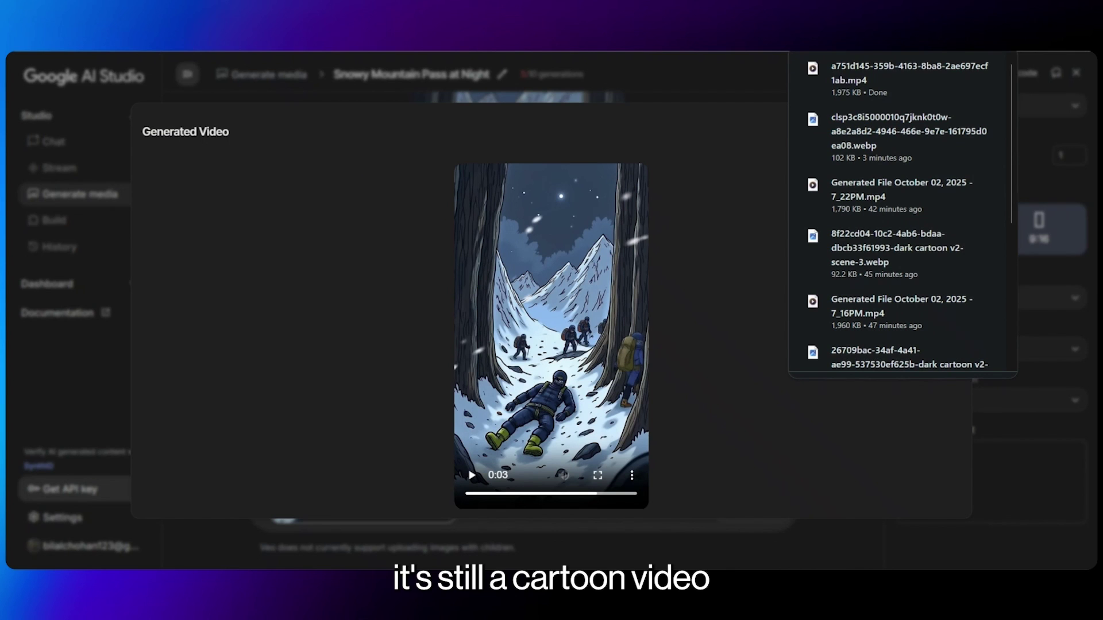
pyautogui.click(86, 51)
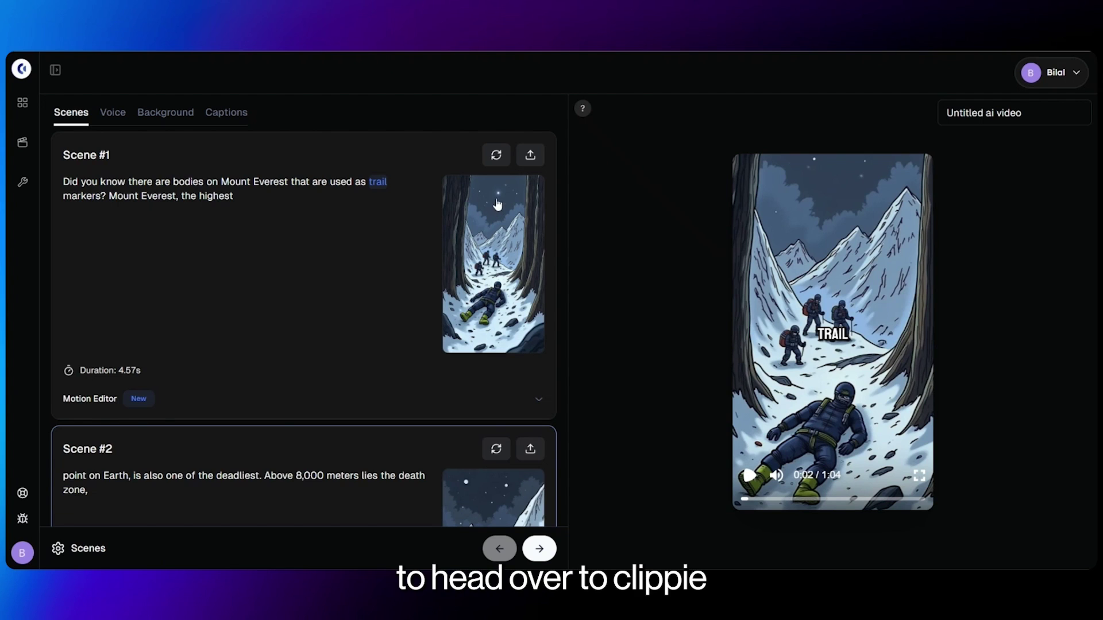
# Replace Scene #1 with the Veo 2 clip and check it in the preview.
pyautogui.click(531, 152)
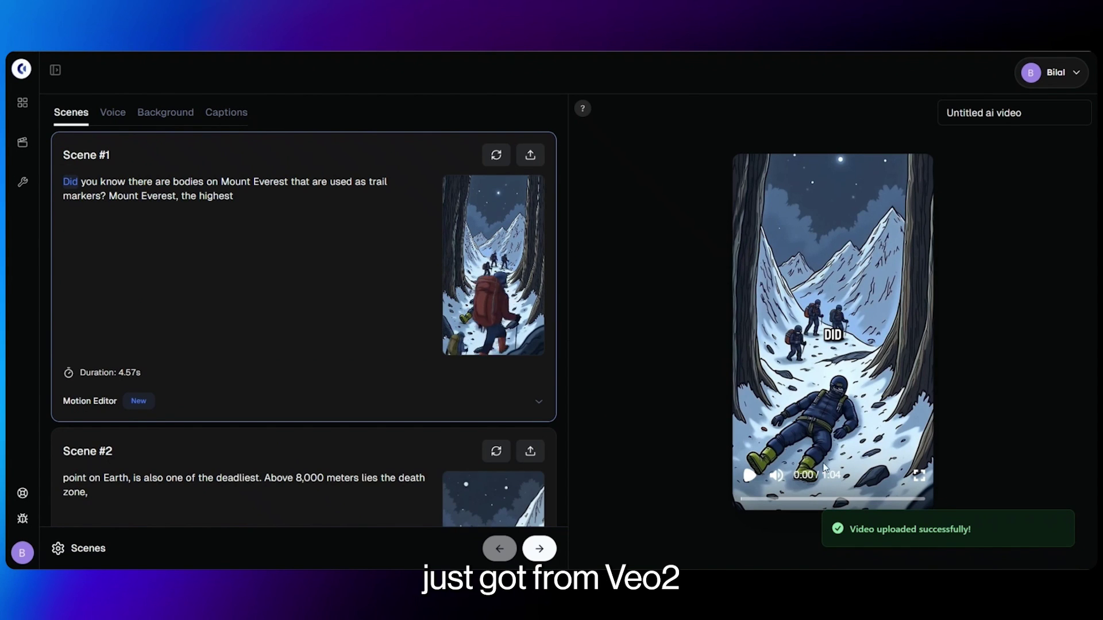
pyautogui.click(750, 475)
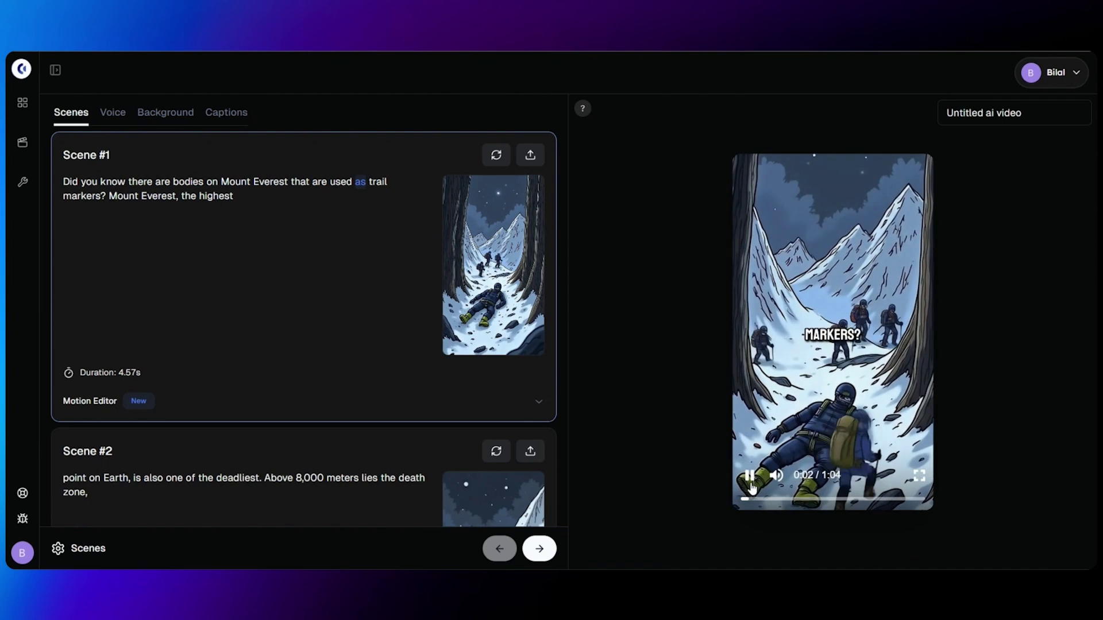
pyautogui.click(871, 339)
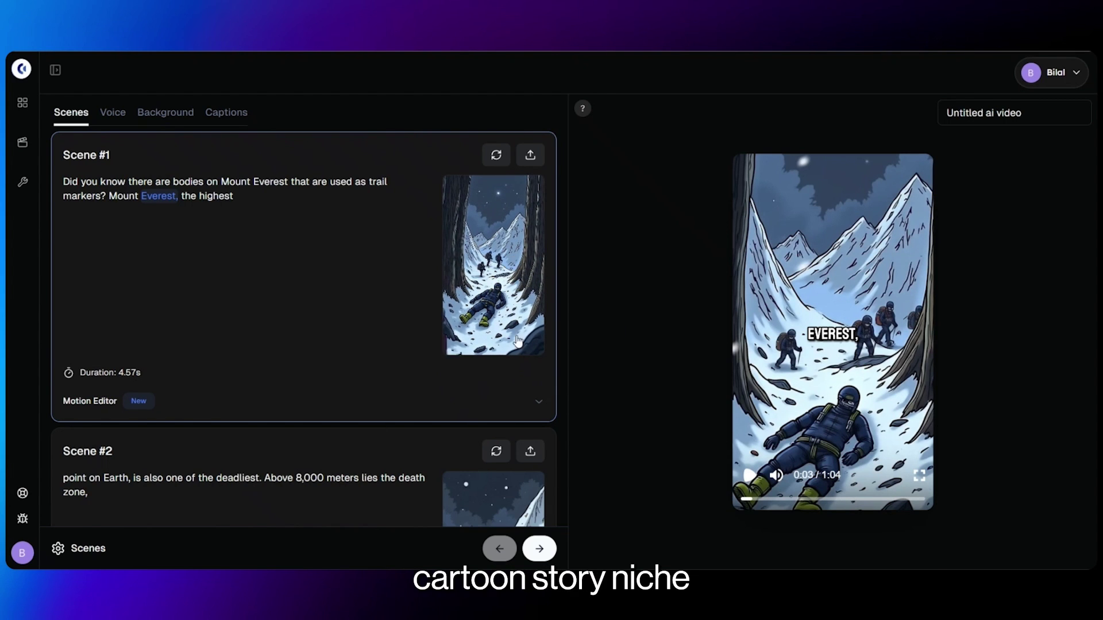
# Save Scene #2's picture to the computer.
pyautogui.scroll(-4, 479, 309)
pyautogui.rightClick(490, 347)
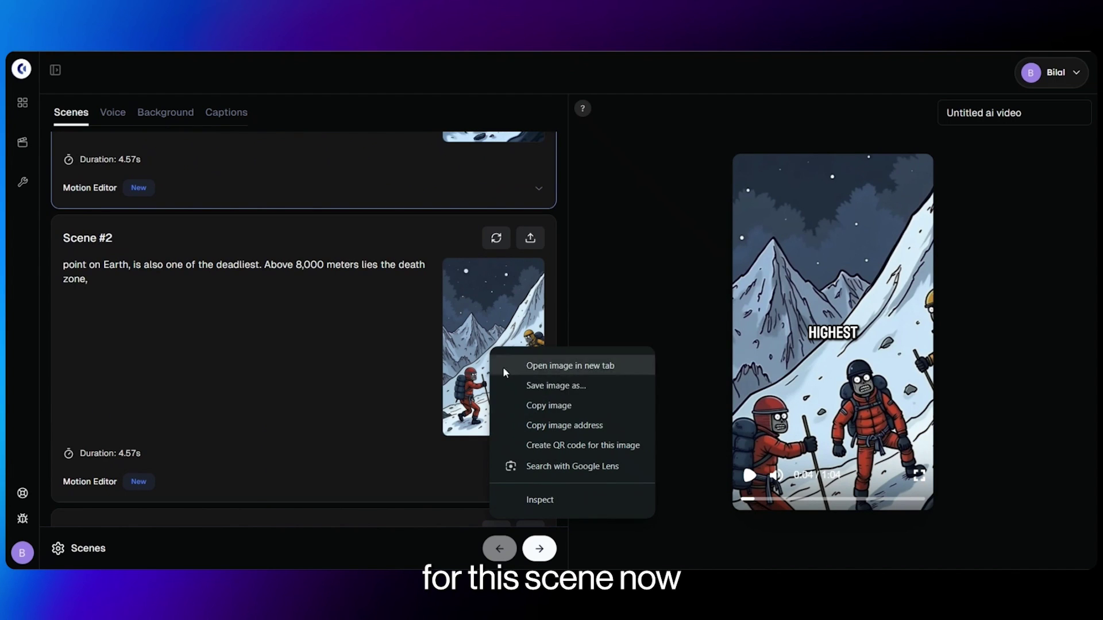
pyautogui.click(555, 389)
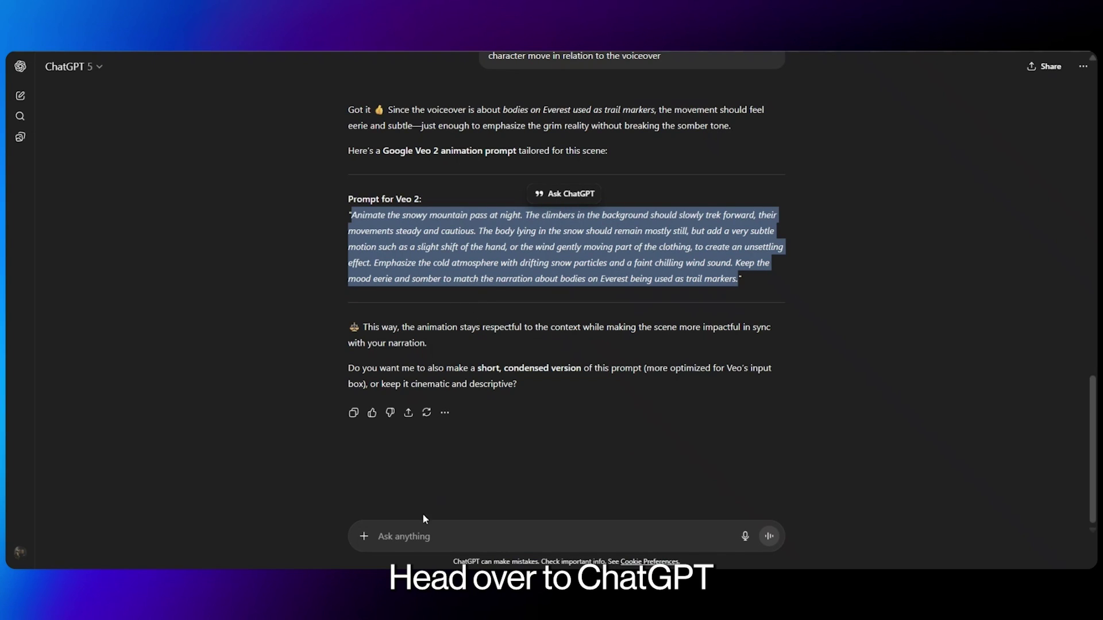
# Copy the earlier Veo 2 prompt request into a new message and begin attaching an image.
pyautogui.scroll(5, 424, 519)
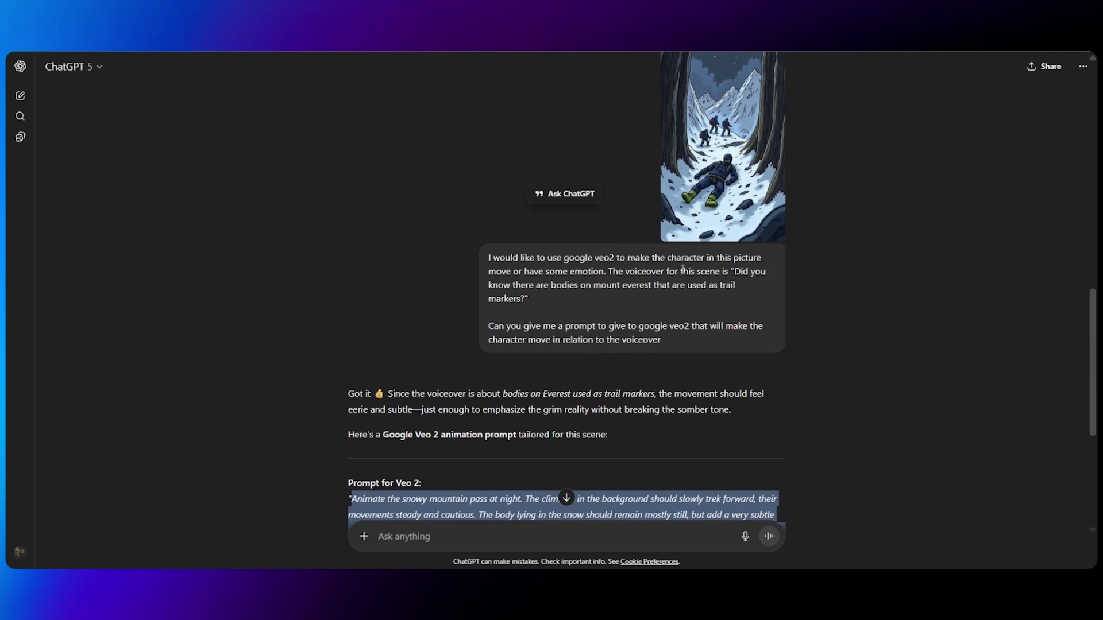
pyautogui.moveTo(662, 341); pyautogui.dragTo(486, 256)
pyautogui.hotkey('ctrl', 'c')
pyautogui.click(452, 538)
pyautogui.hotkey('ctrl', 'v')
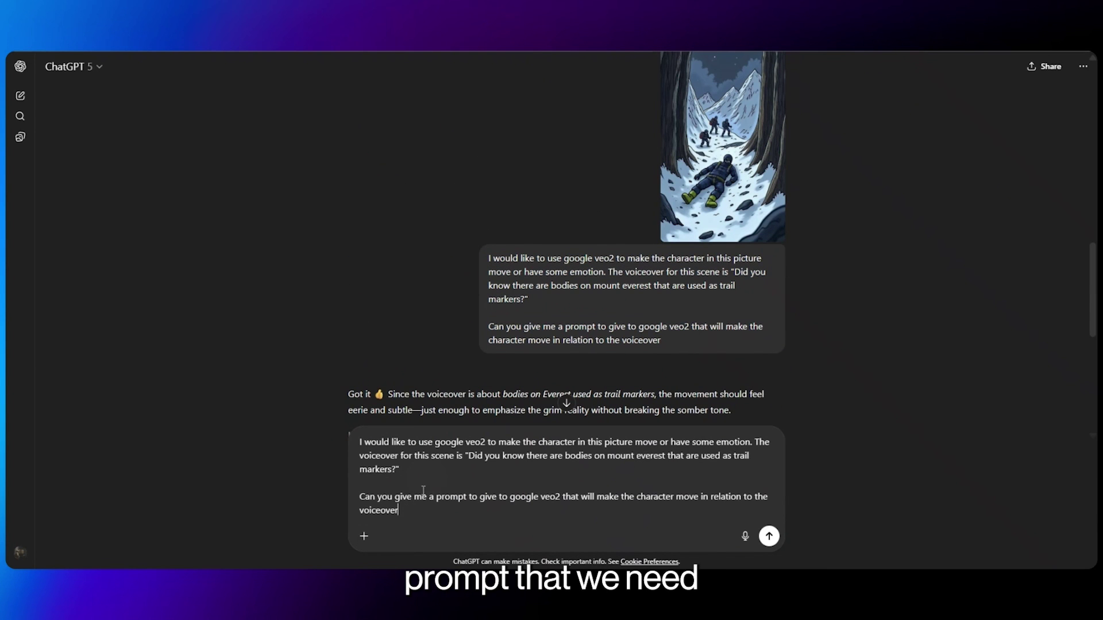
pyautogui.click(364, 536)
pyautogui.click(406, 399)
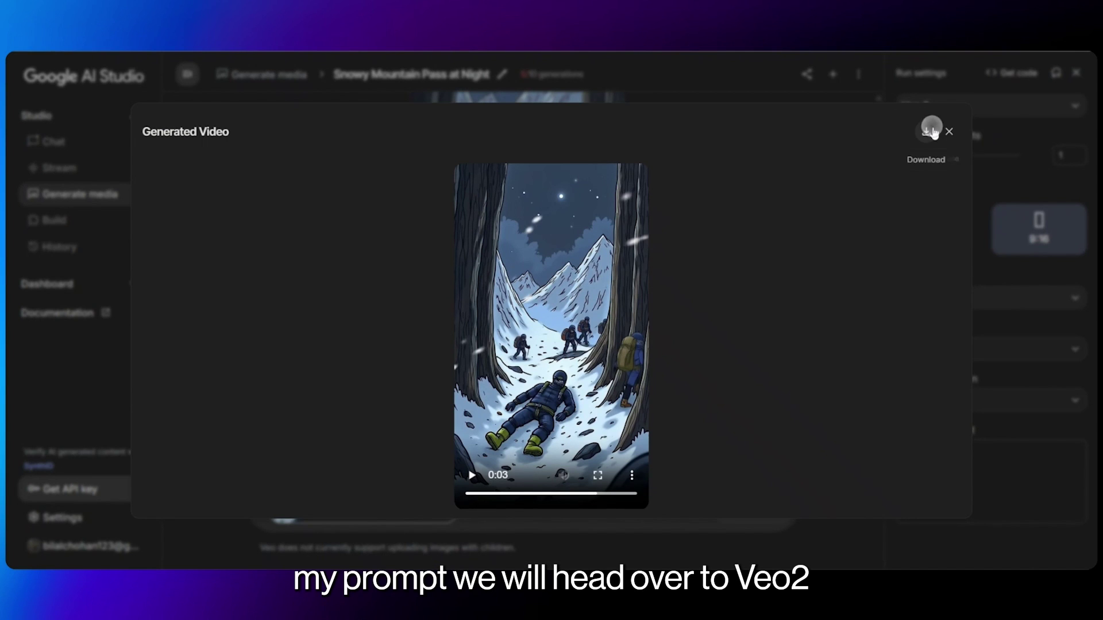
# Swap in the new mountaineers prompt and upload a new reference image.
pyautogui.click(949, 134)
pyautogui.hotkey('ctrl', 'a')
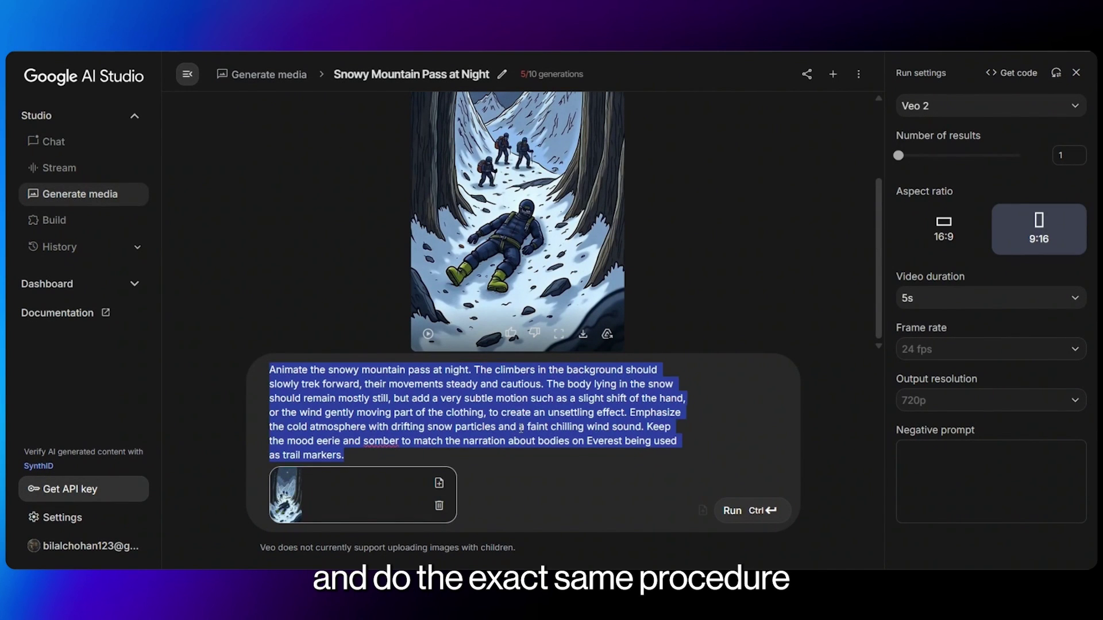
pyautogui.hotkey('ctrl', 'v')
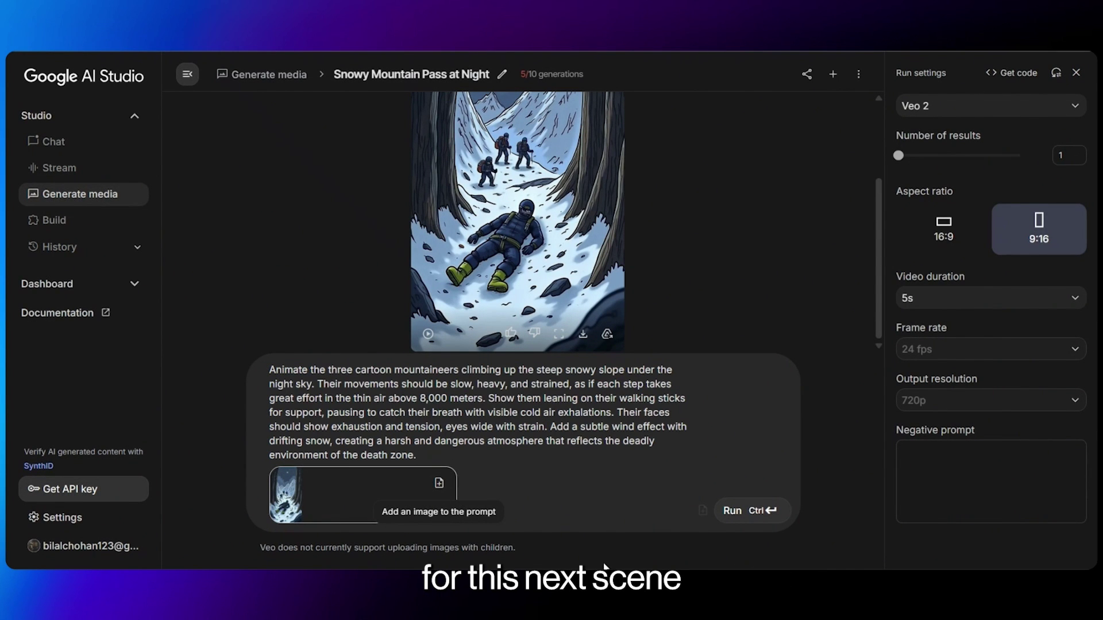
pyautogui.click(444, 506)
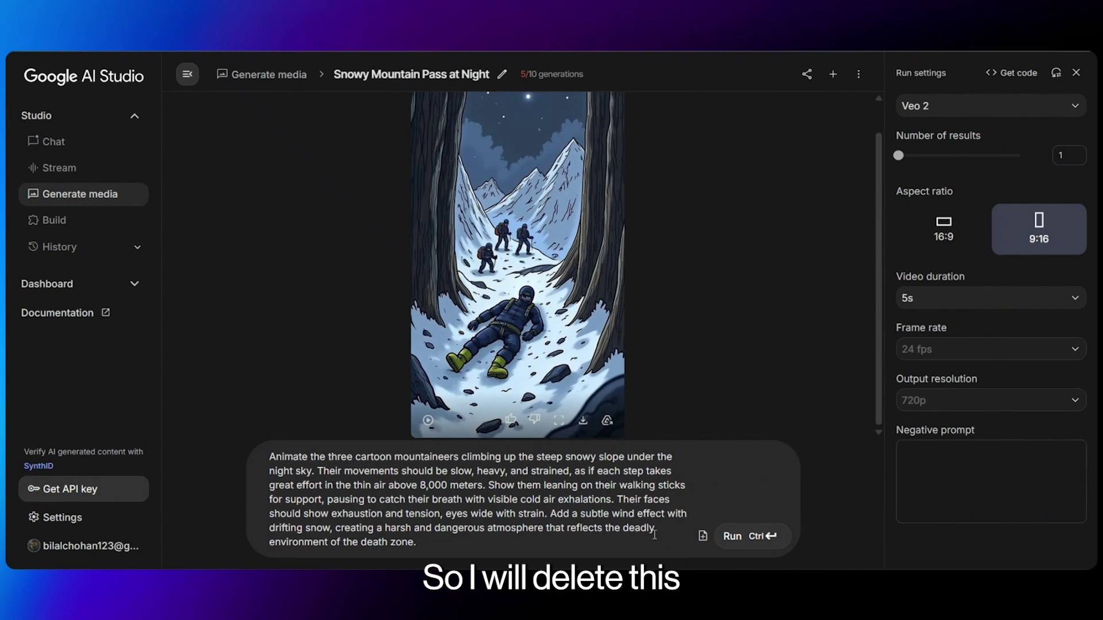
pyautogui.click(702, 536)
pyautogui.click(670, 460)
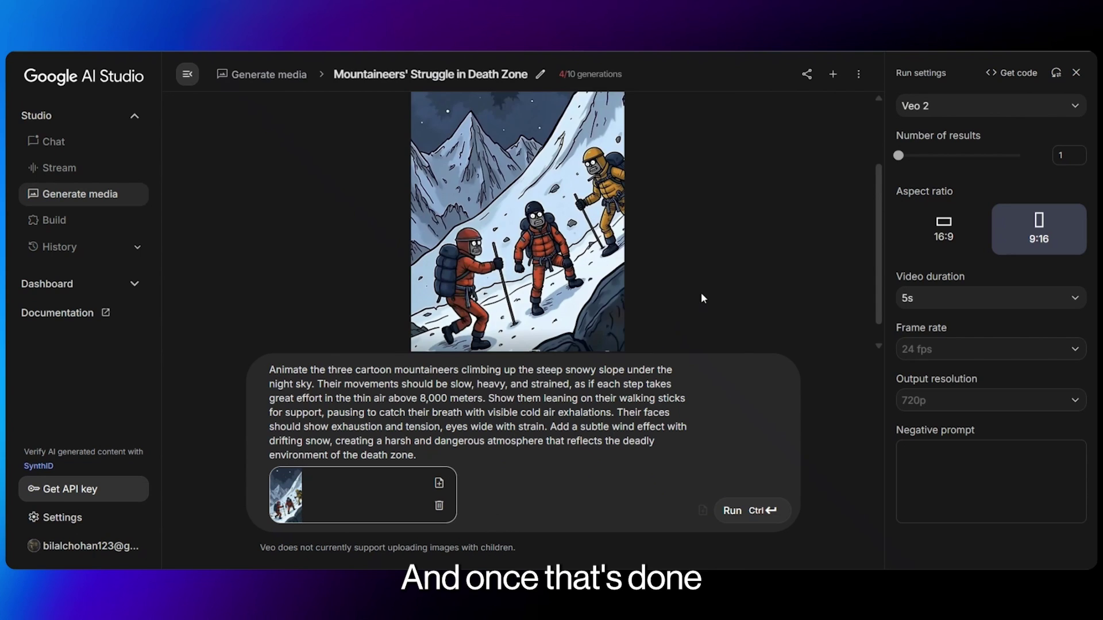
# Open the generated death-zone mountaineers clip and download it.
pyautogui.moveTo(557, 308)
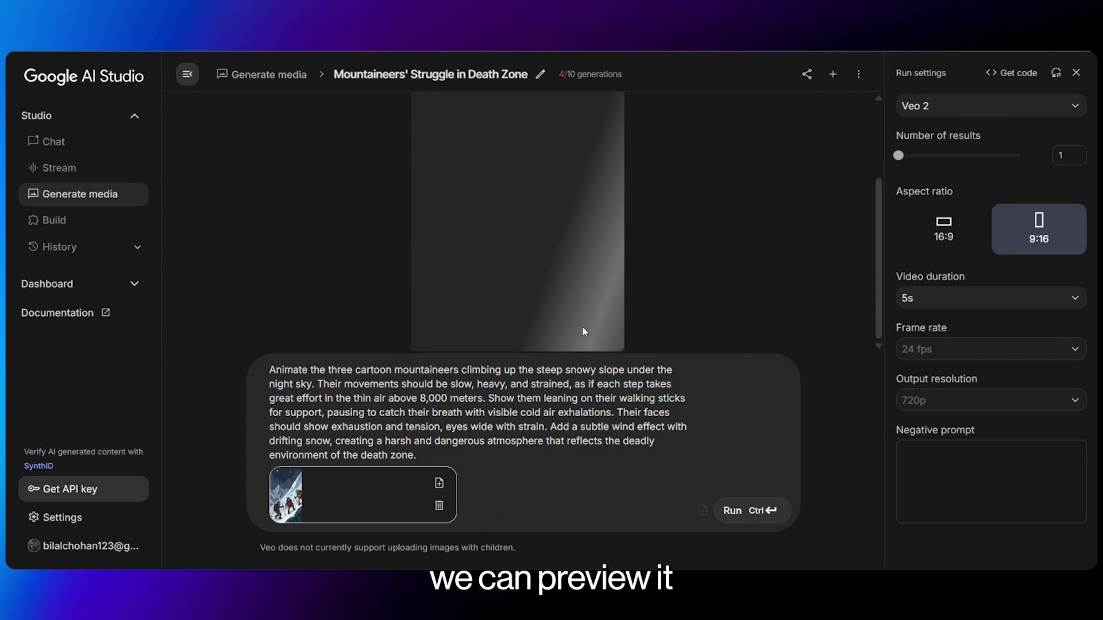
pyautogui.click(565, 335)
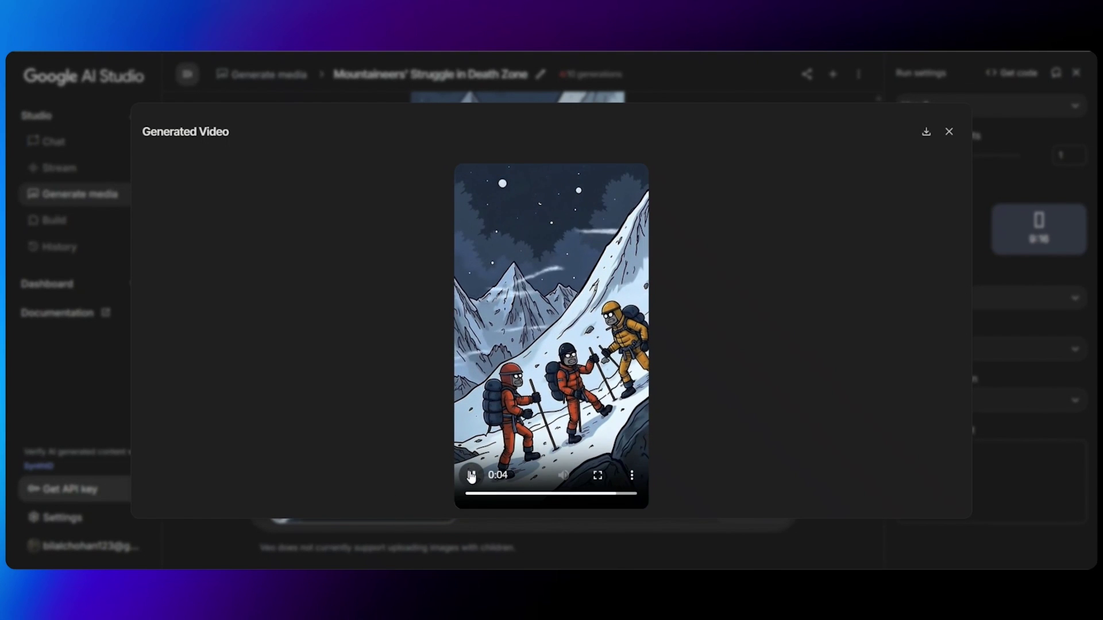
pyautogui.click(633, 475)
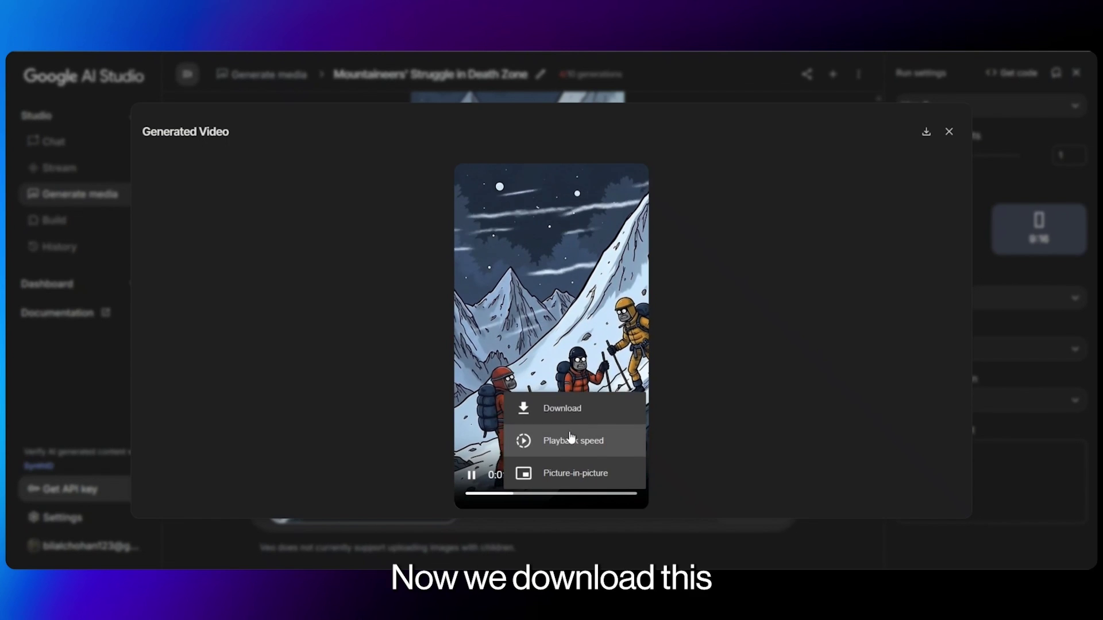
pyautogui.click(566, 411)
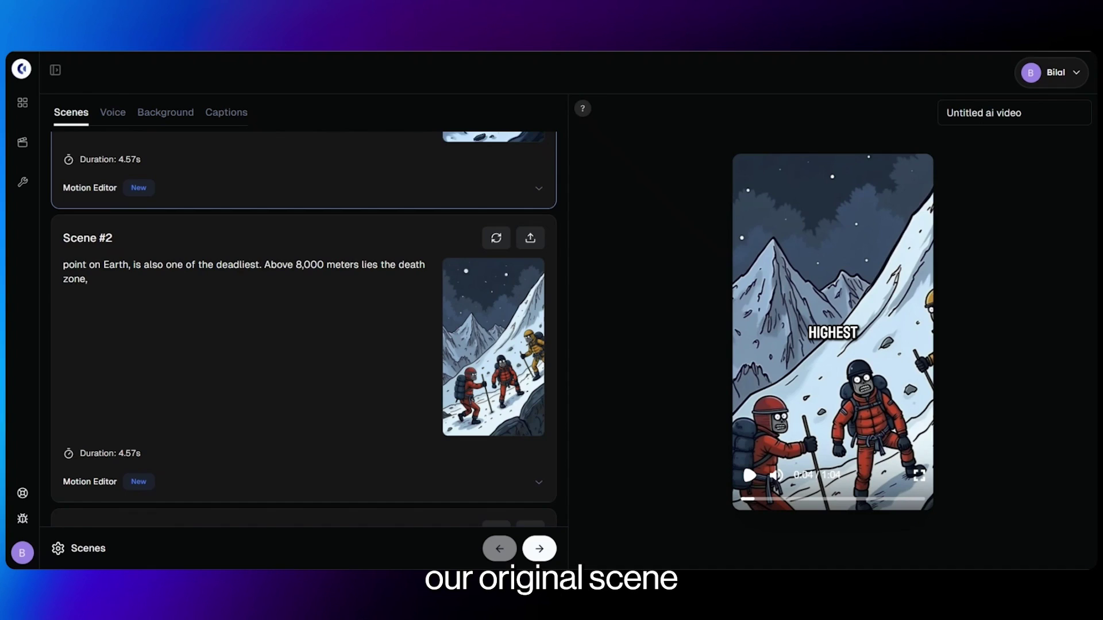
# Replace Scene #2's media with the downloaded animated mountaineers clip, then replay the preview from the start.
pyautogui.click(407, 287)
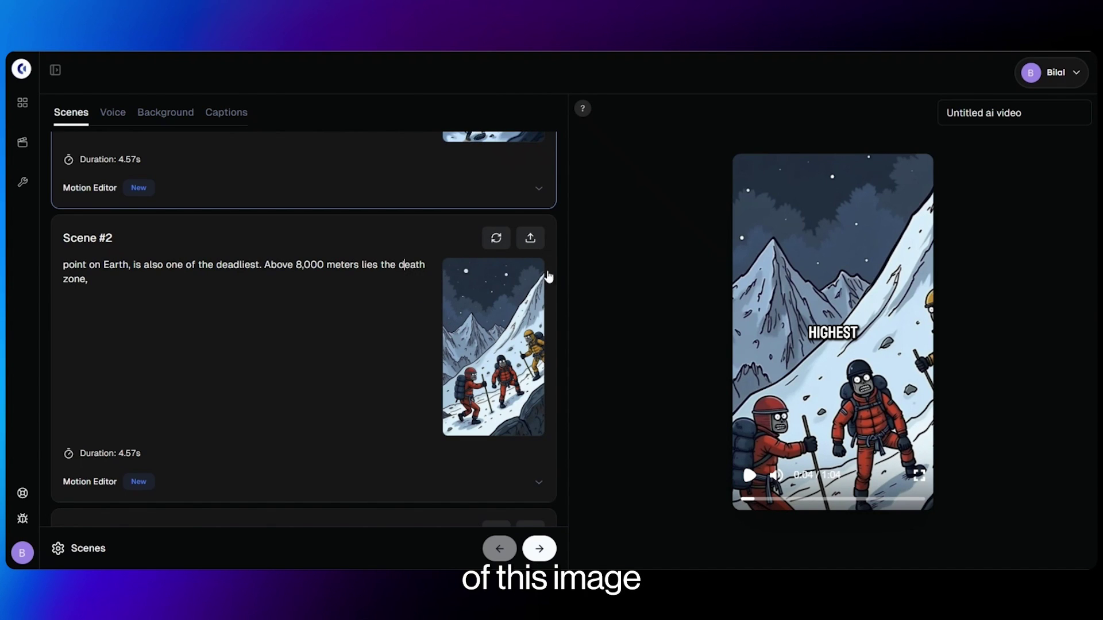
pyautogui.click(532, 237)
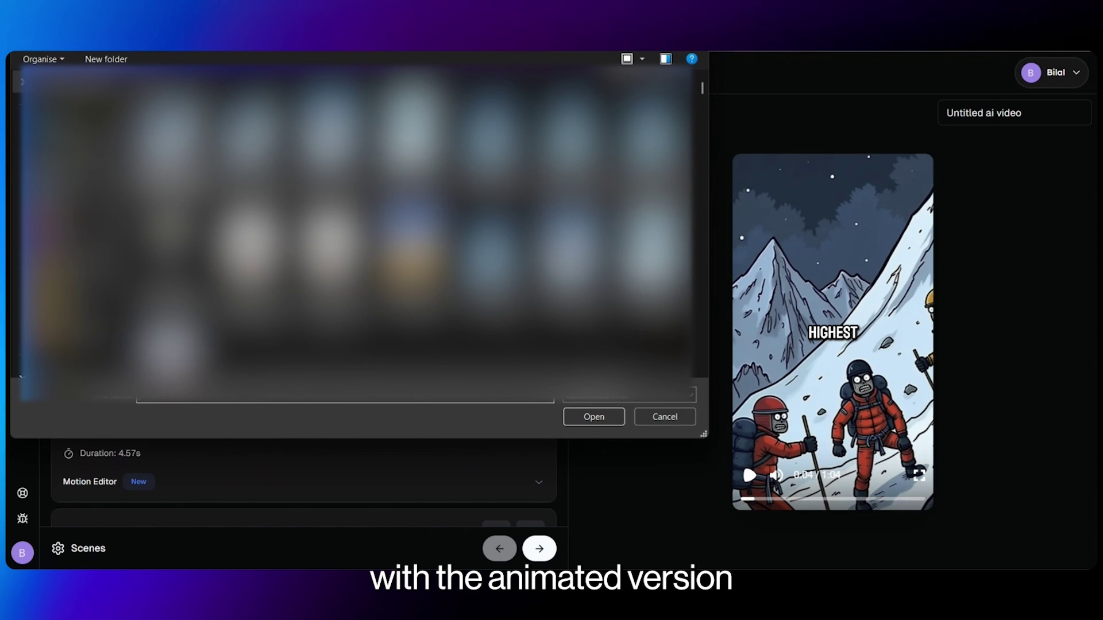
pyautogui.click(611, 419)
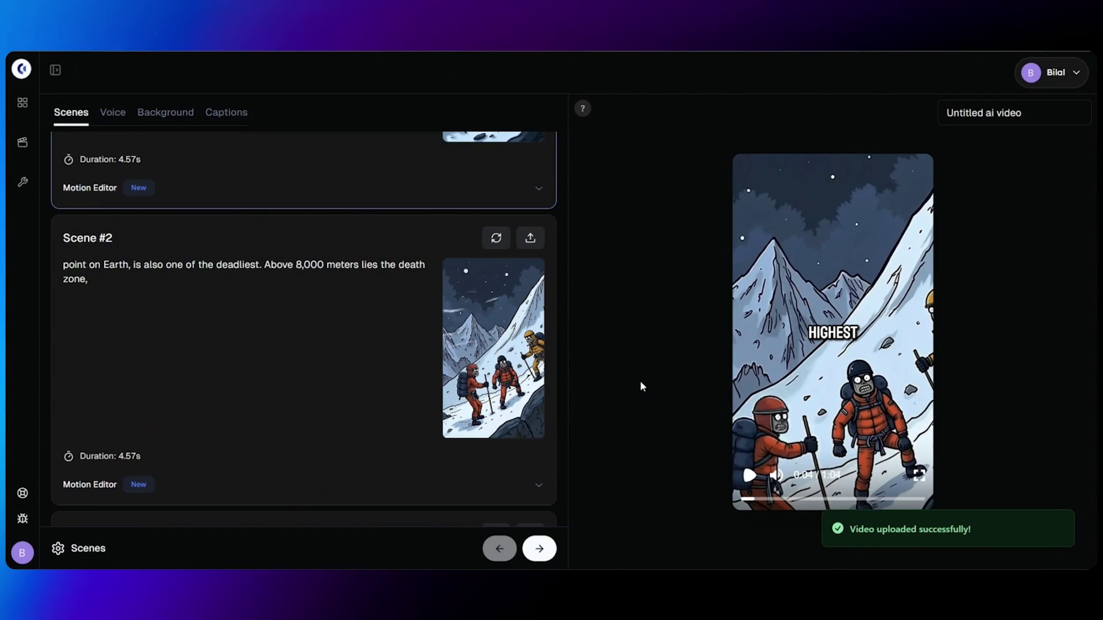
pyautogui.moveTo(754, 498); pyautogui.dragTo(740, 499)
pyautogui.click(750, 475)
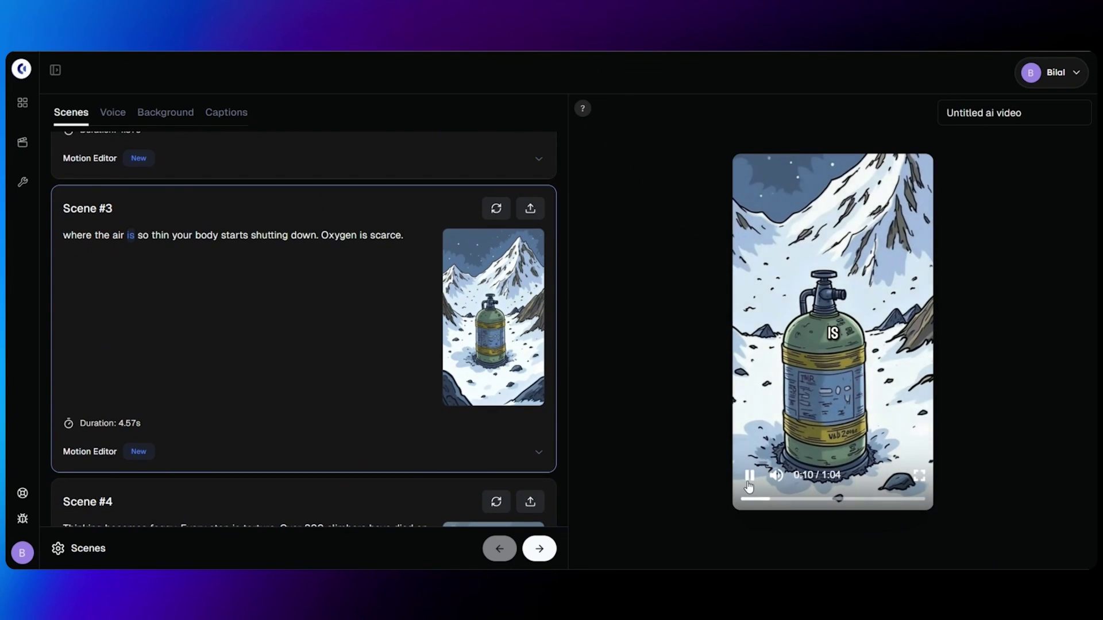
pyautogui.click(749, 480)
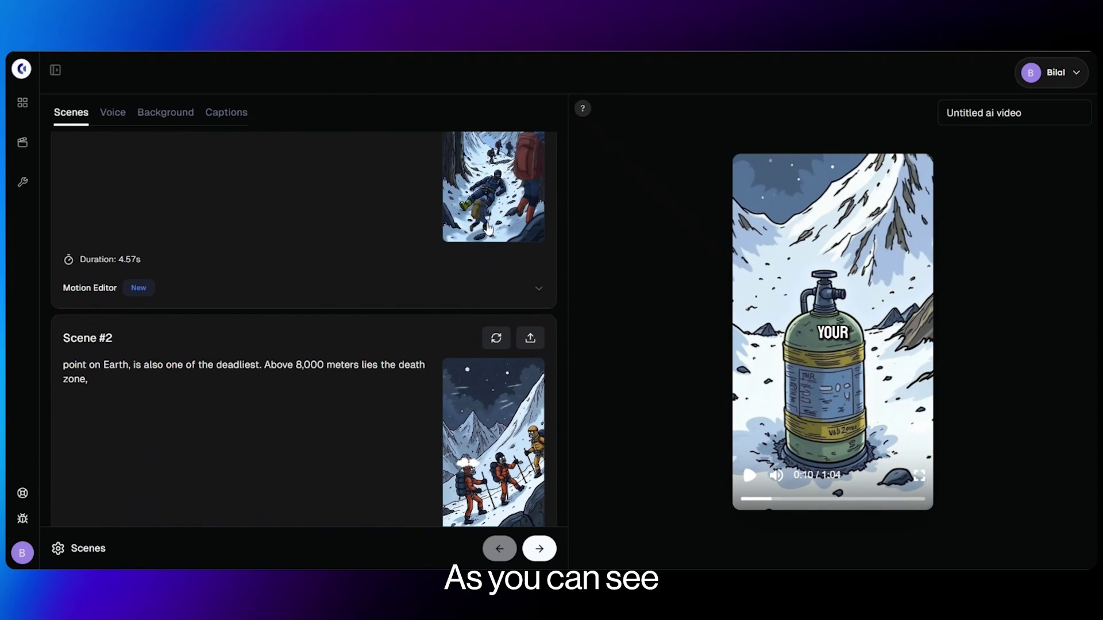
pyautogui.click(756, 499)
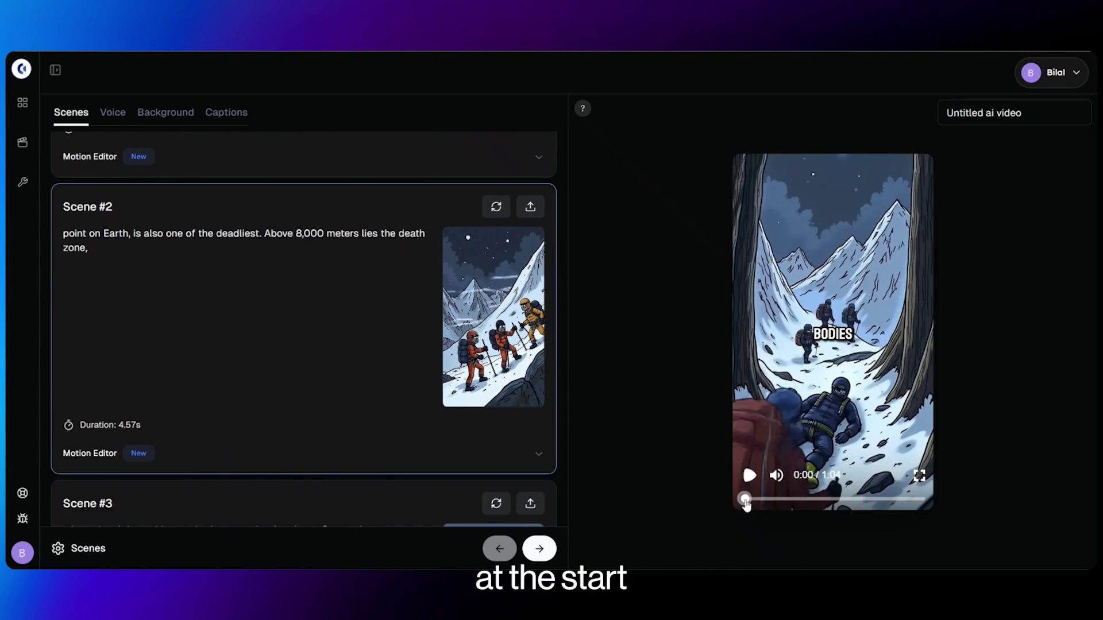
pyautogui.scroll(-8, 490, 474)
pyautogui.scroll(-15, 490, 474)
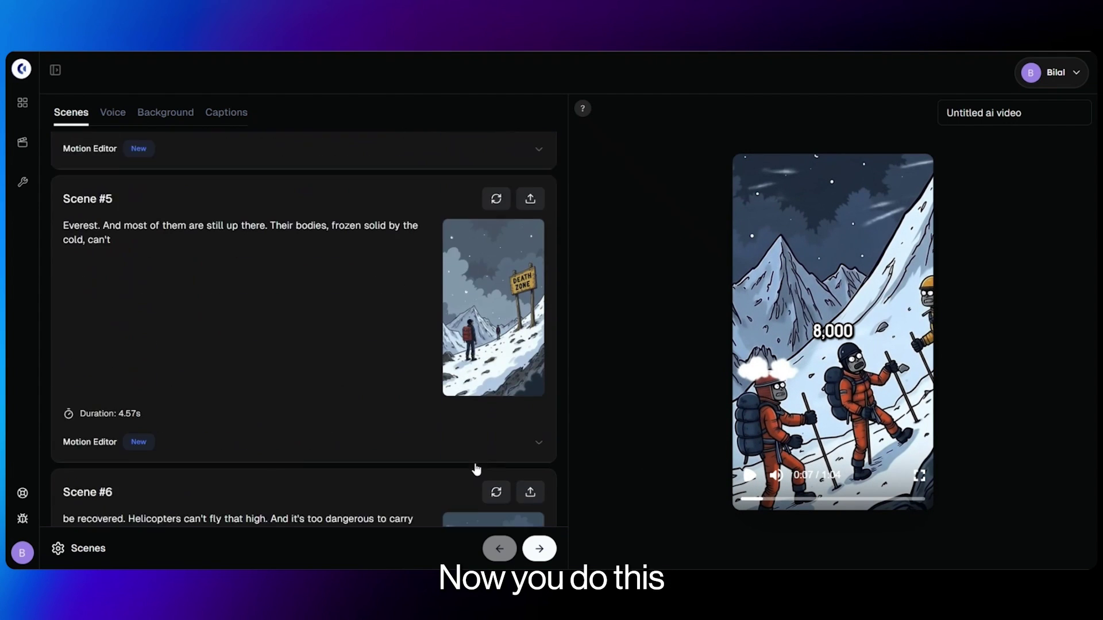
pyautogui.scroll(8, 477, 414)
pyautogui.scroll(10, 471, 402)
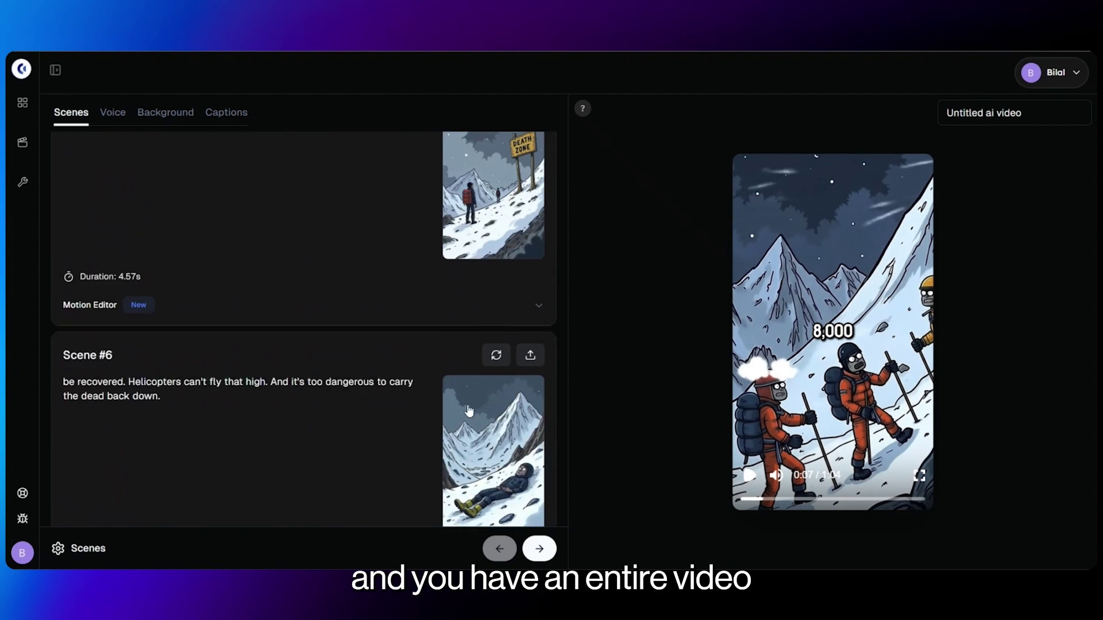
pyautogui.scroll(-6, 465, 411)
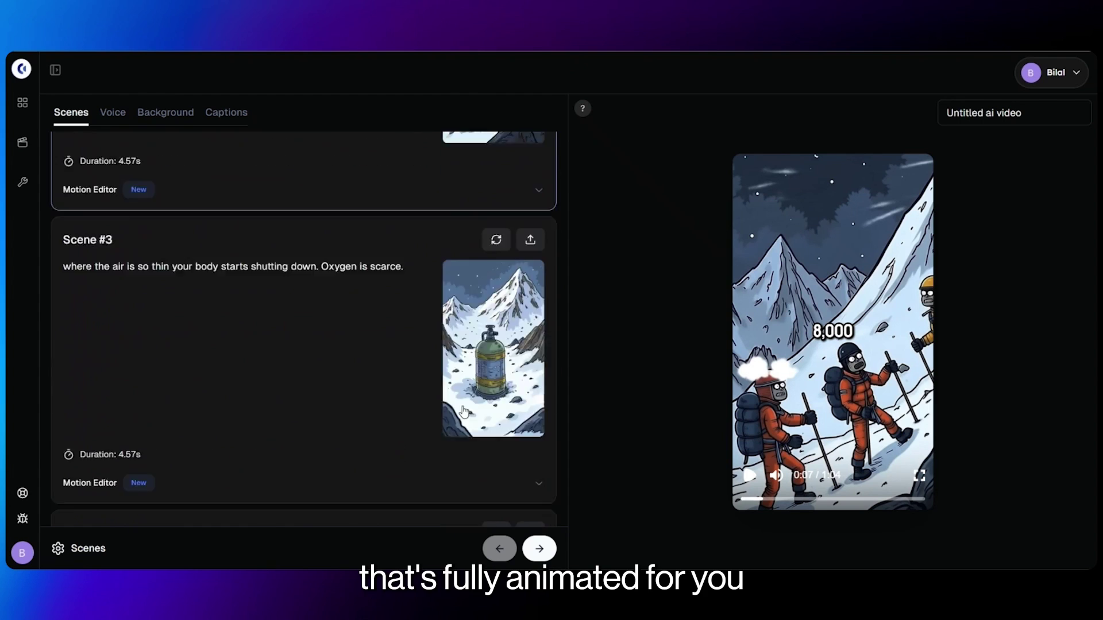
pyautogui.scroll(4, 463, 375)
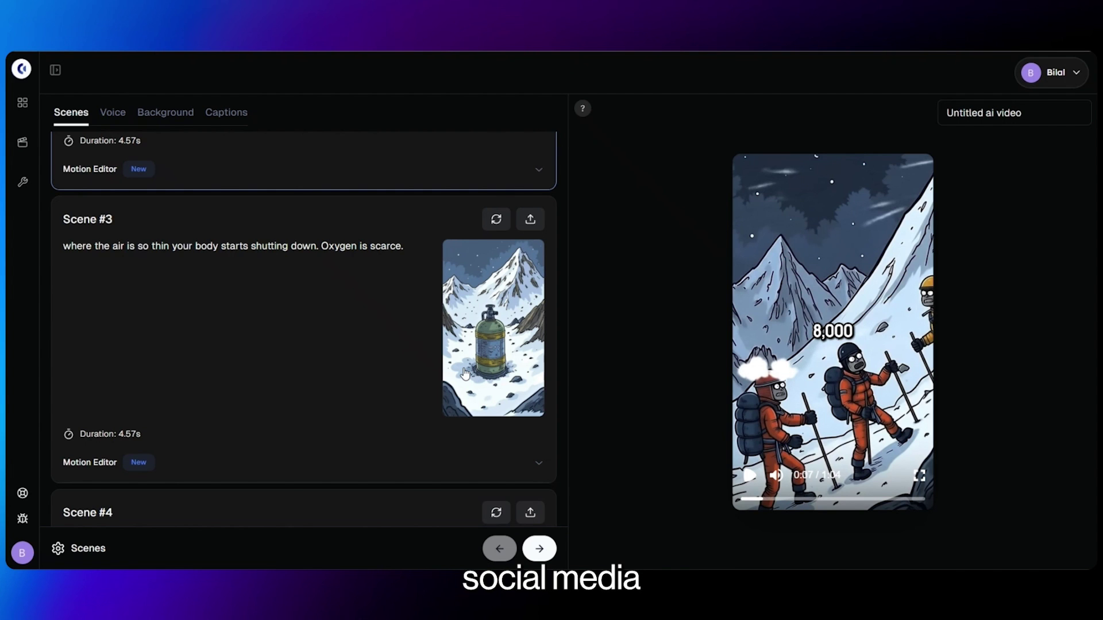
pyautogui.scroll(10, 517, 322)
pyautogui.click(755, 500)
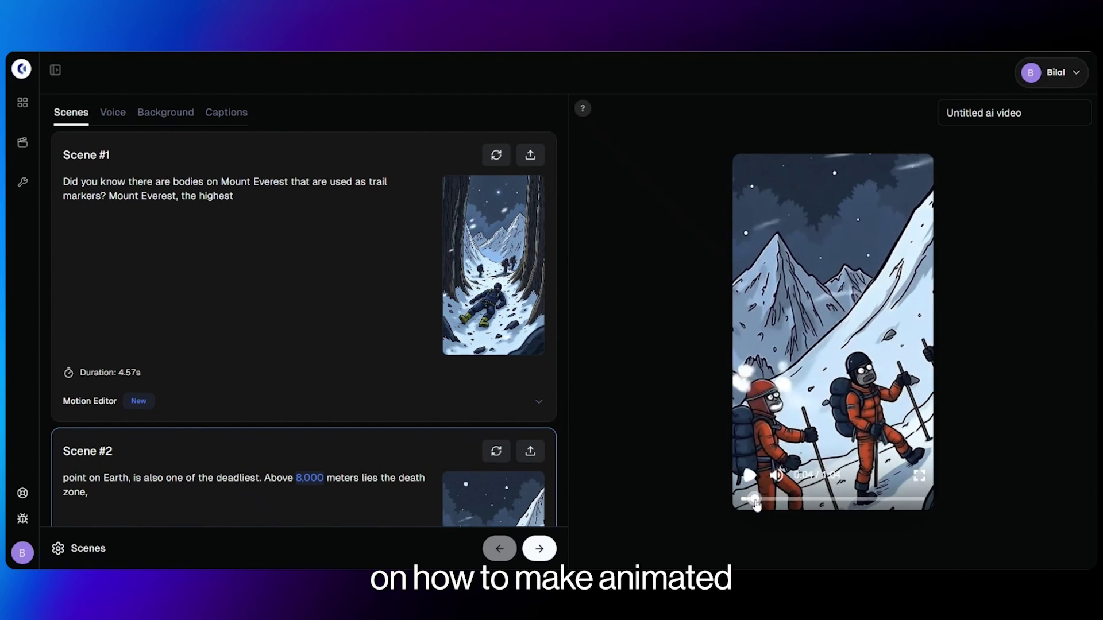